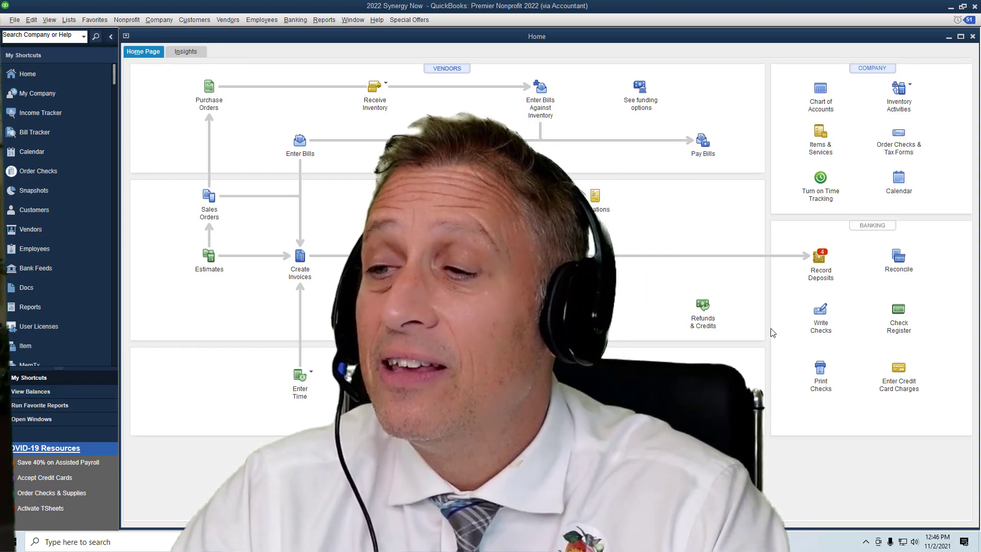
Step: Start a check from the Checking account payable to ACEP for 12,000.00
click(820, 312)
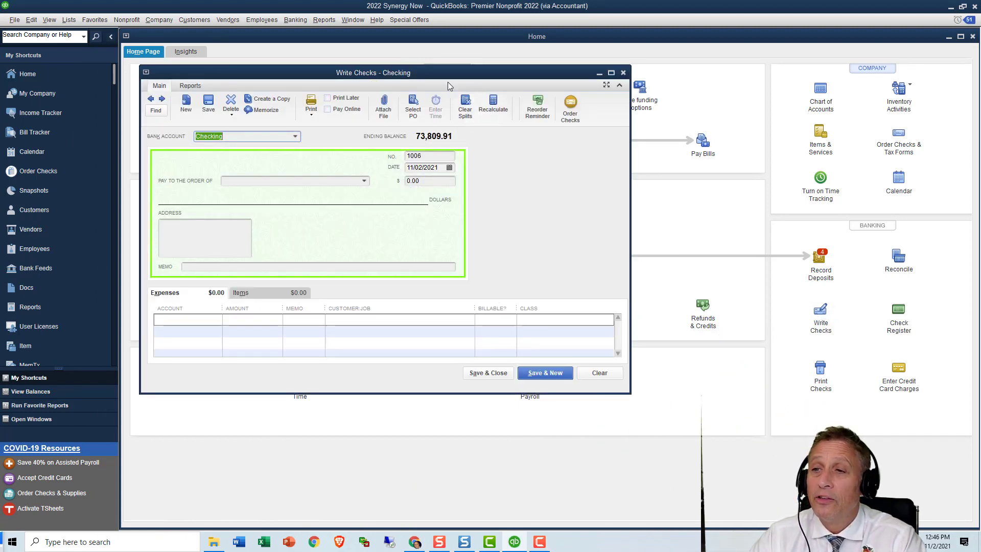
drag(438, 75, 439, 58)
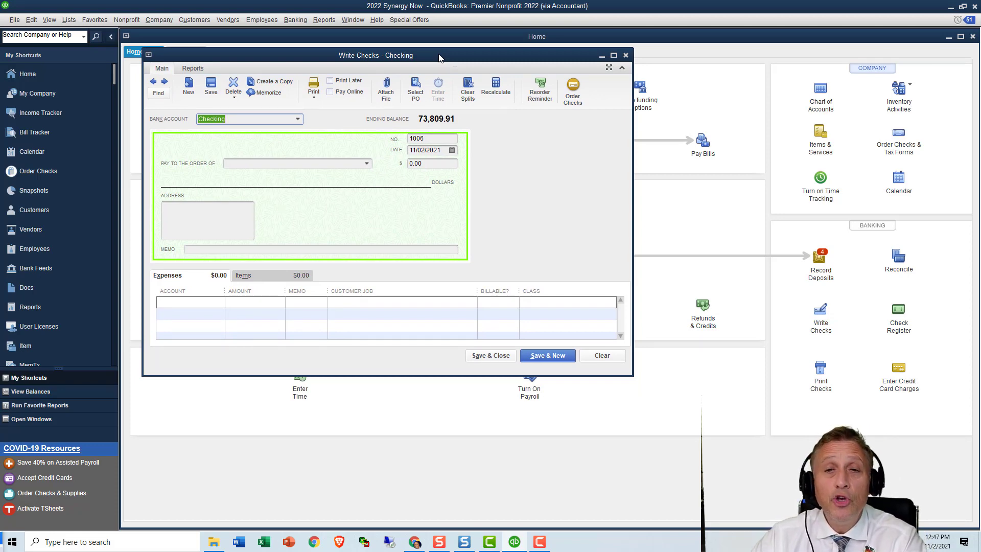
click(366, 164)
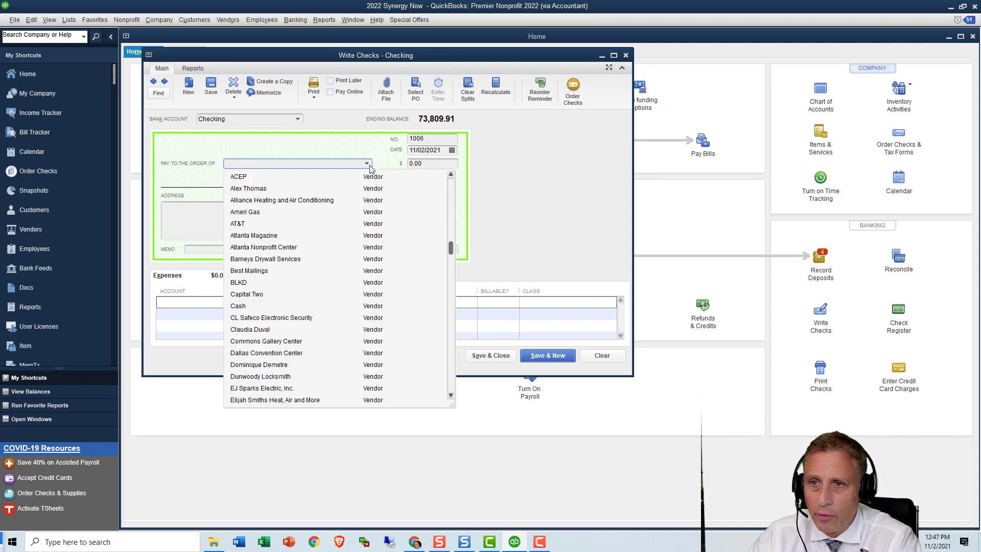
click(279, 178)
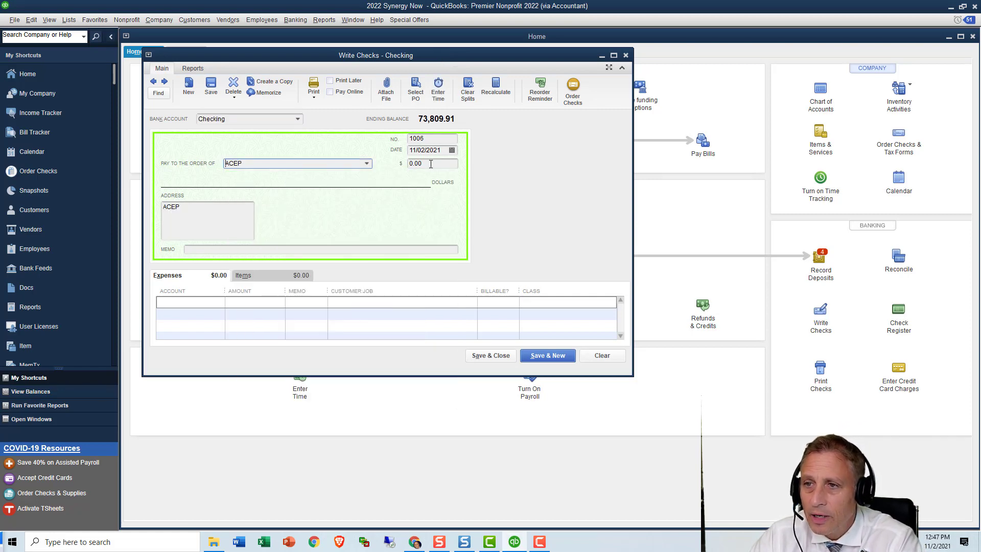
key(Tab)
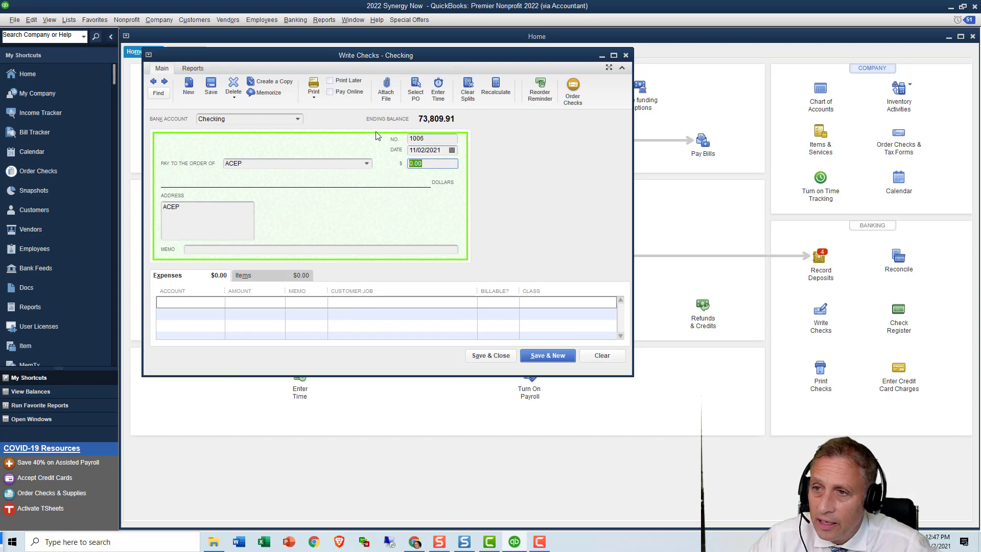
text(12000)
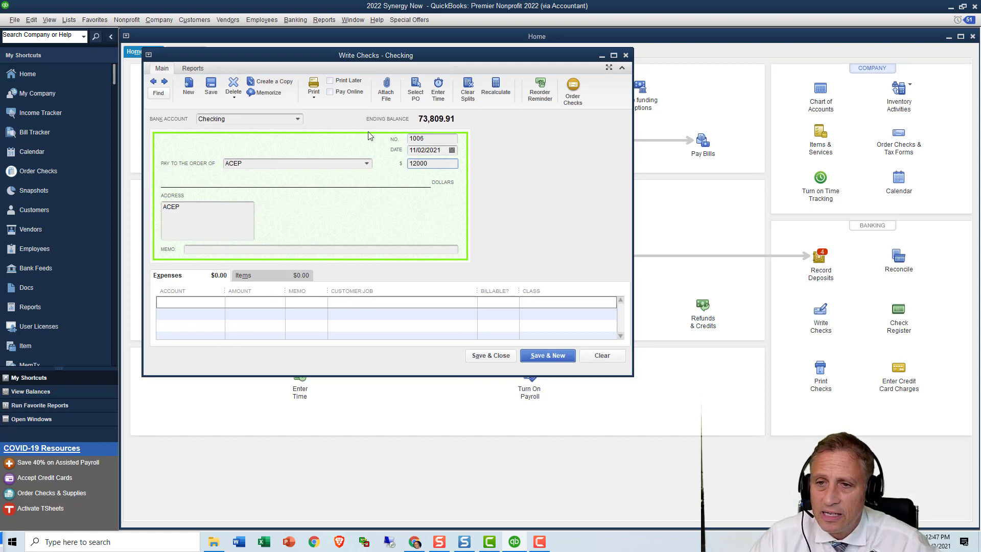
Step: Assign the check's first expense line to the Equipment Rental account
click(196, 302)
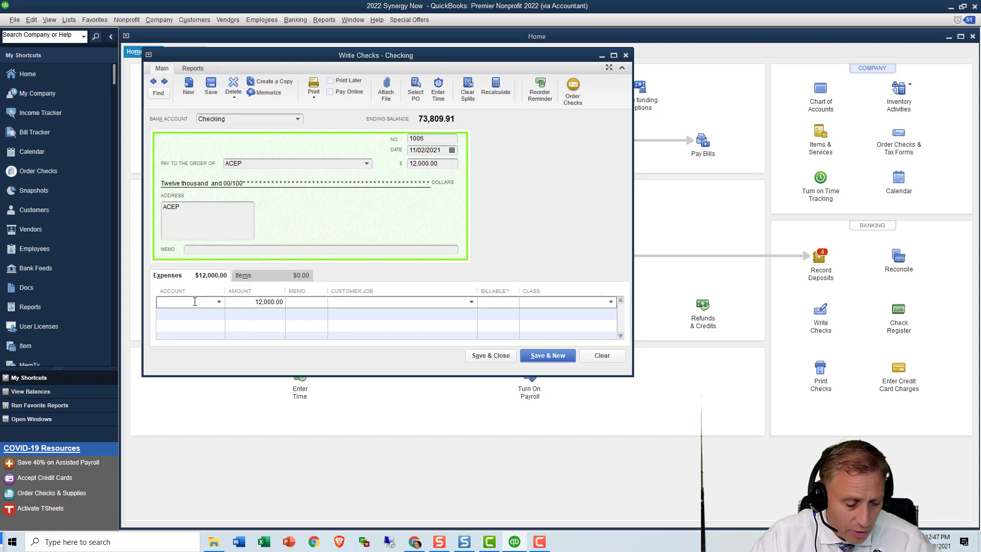
text(Equipment Rental)
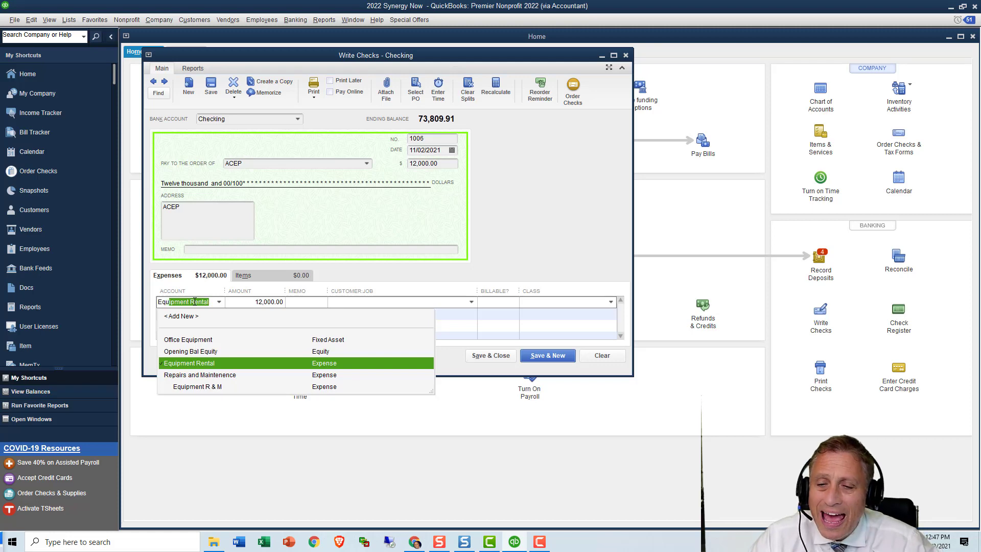
click(211, 365)
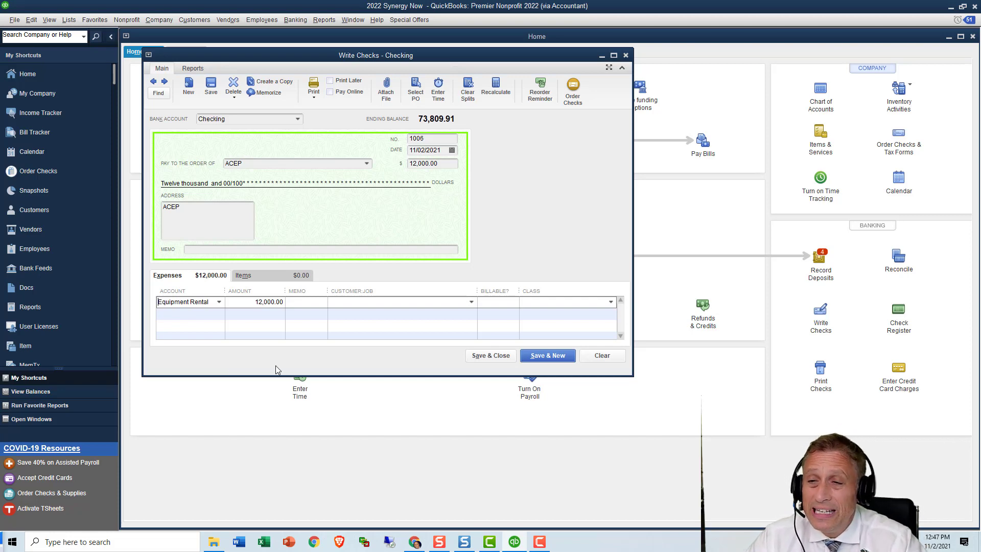
Step: Assign the check's expense line to the job Help for You Foundation 2021-22 and the class Go-Green Guidance Center
click(471, 302)
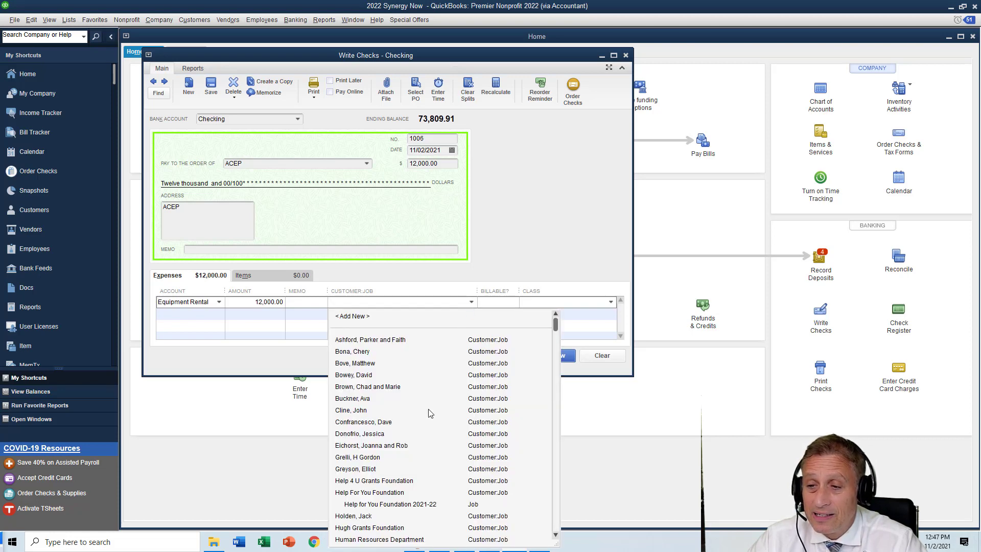
scroll(429, 413, down, 1)
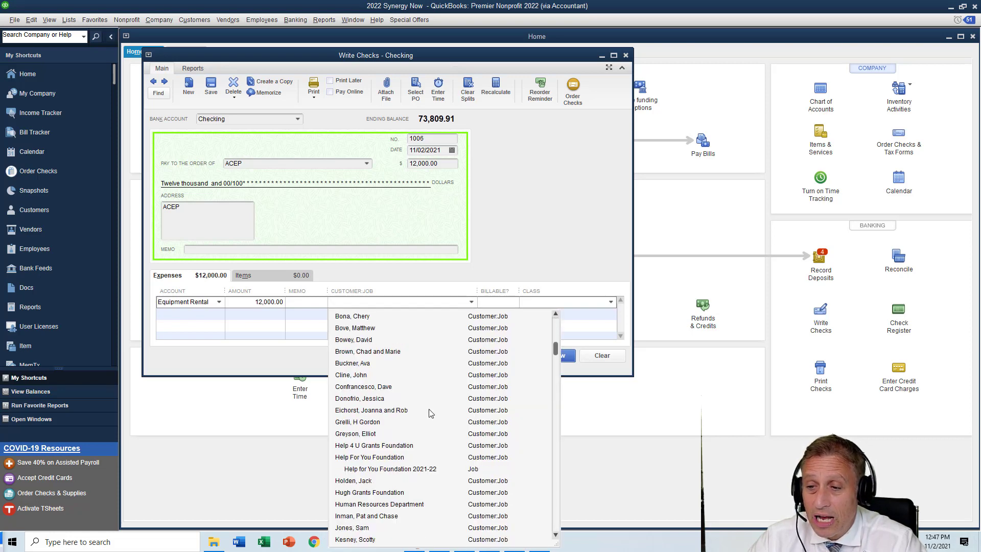
click(429, 473)
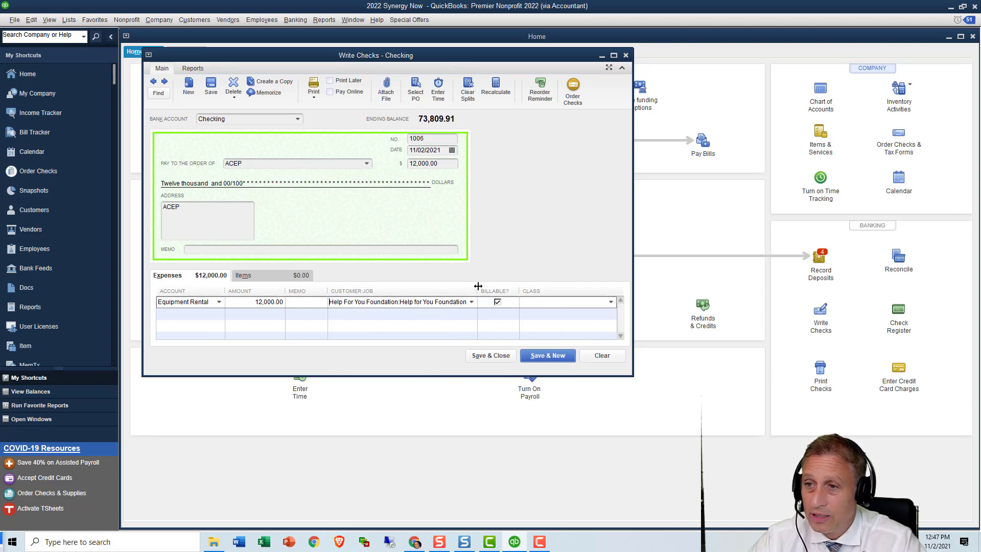
drag(477, 286, 510, 287)
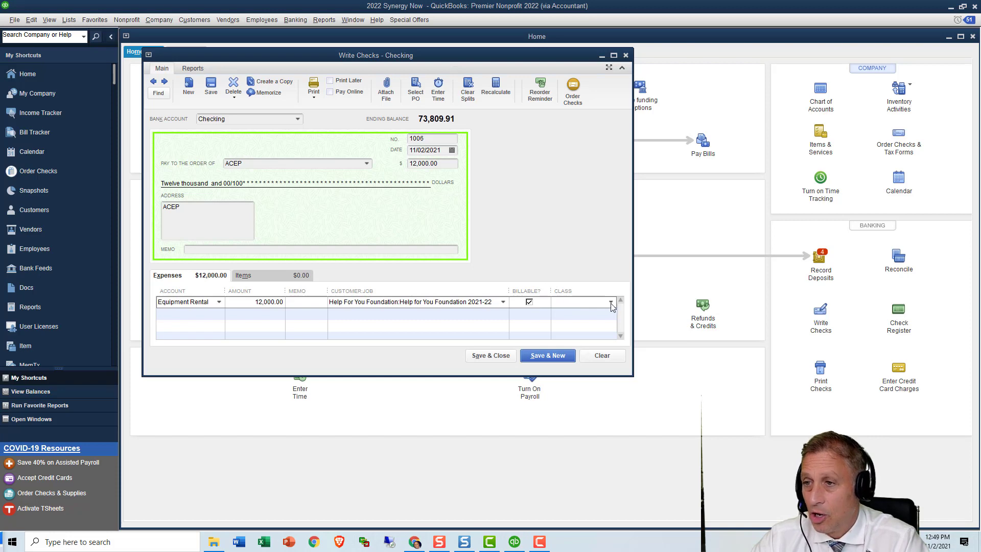
click(611, 302)
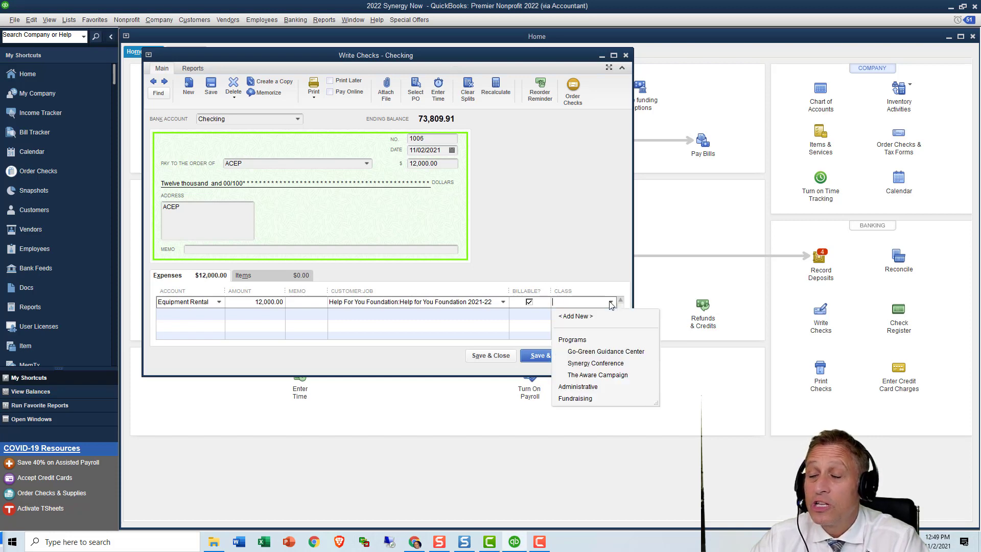
click(602, 357)
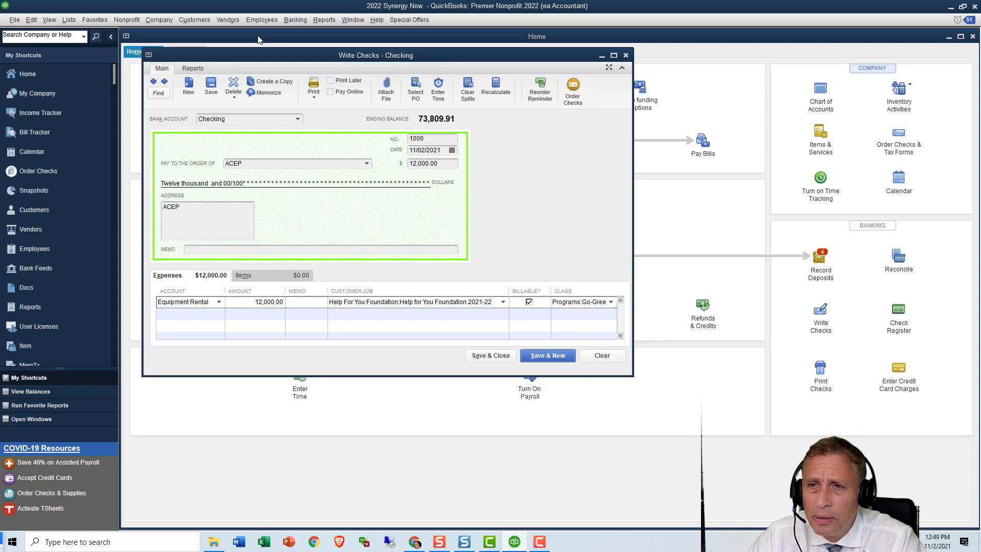
Step: Examine the customer job, billable and class columns on a blank vendor bill, and close the form
click(228, 20)
click(240, 57)
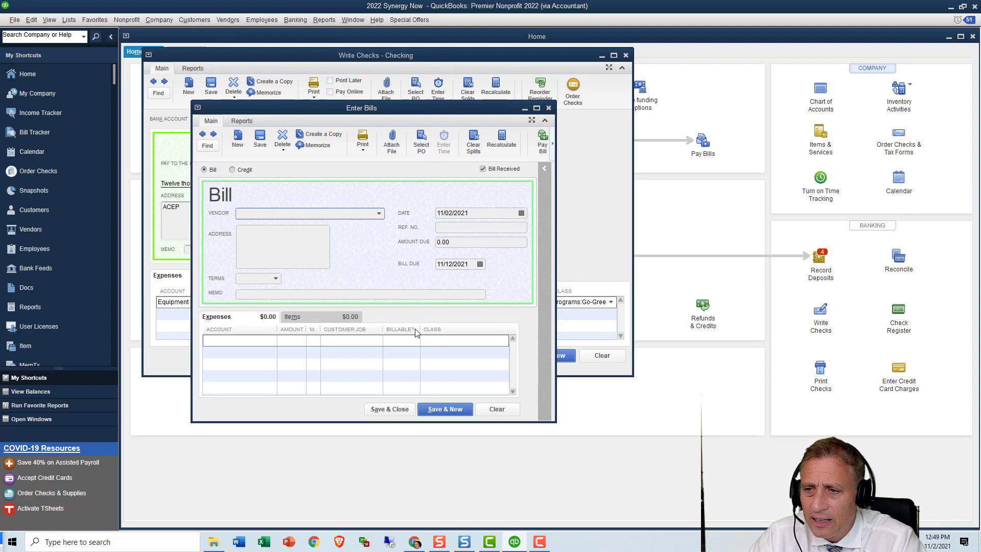
click(549, 108)
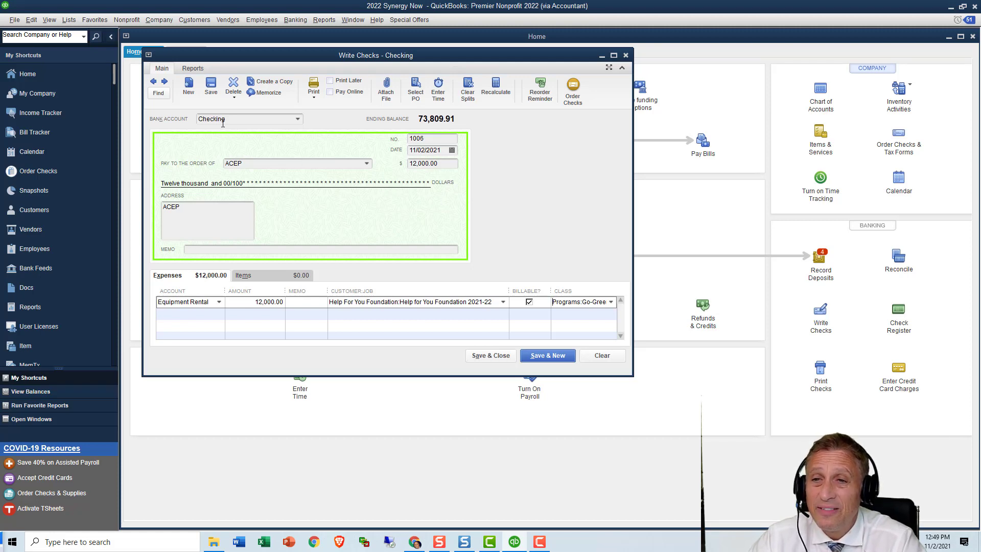
Step: Save the ACEP check, keeping check number 1006
click(212, 94)
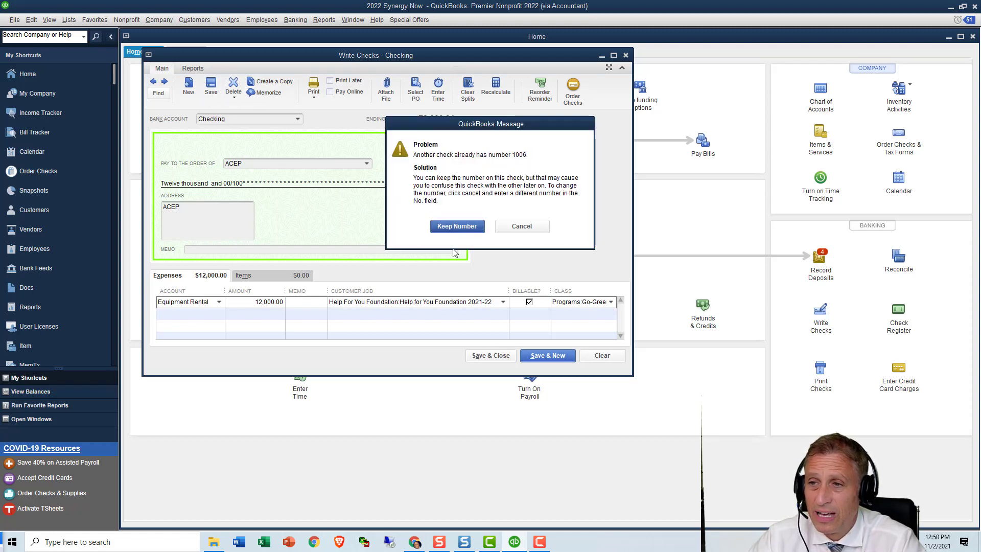
click(456, 226)
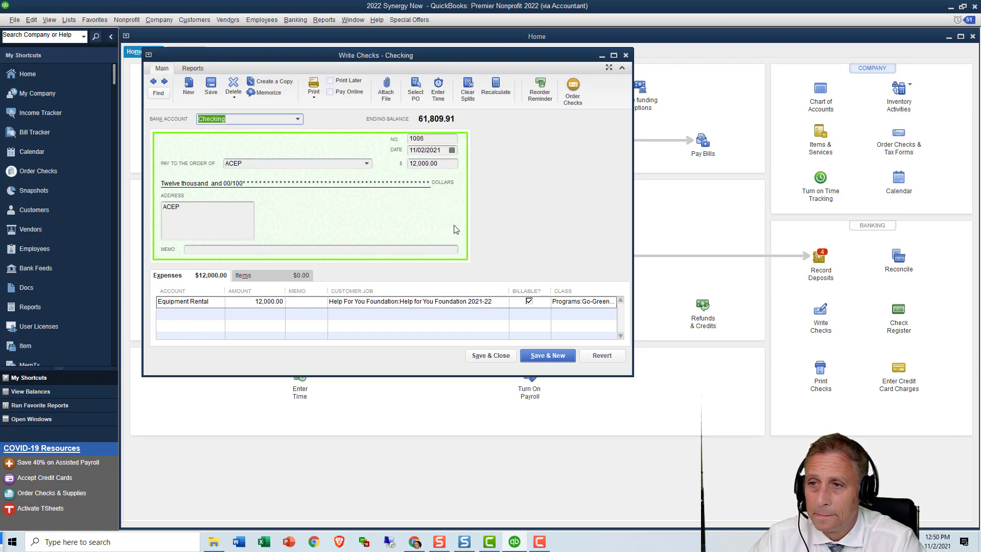
Step: Bring up the open Profit & Loss report, review its expenses and place it clear of the check
click(352, 21)
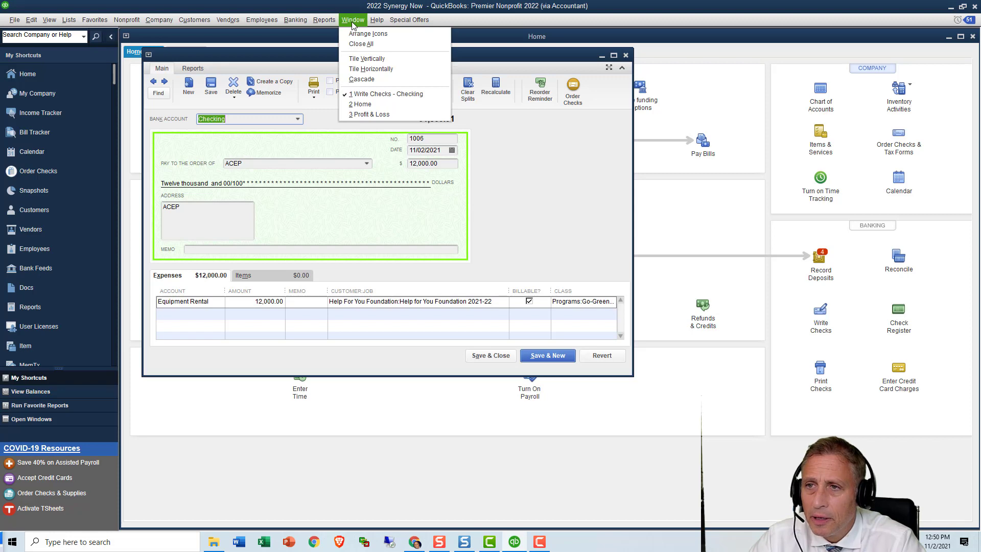
click(373, 114)
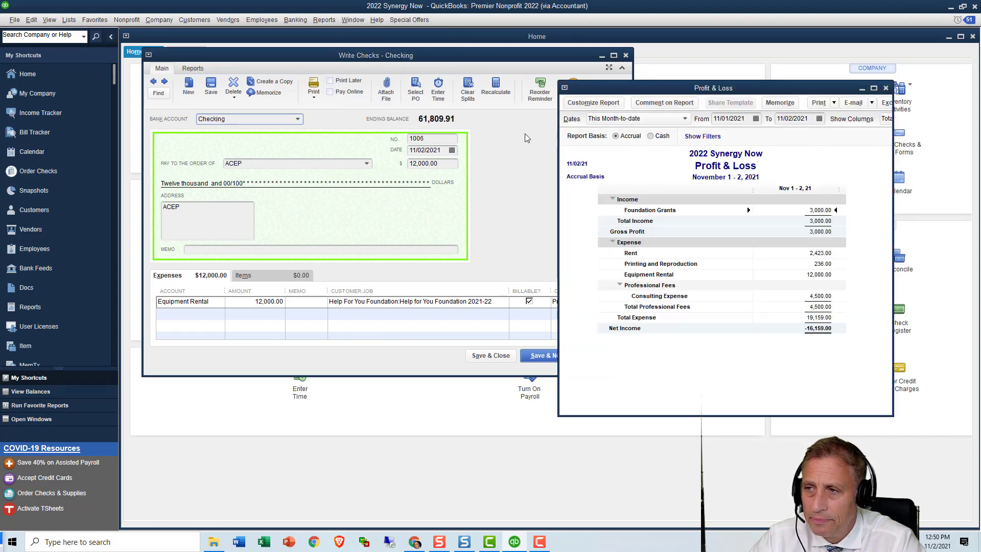
drag(643, 88, 403, 58)
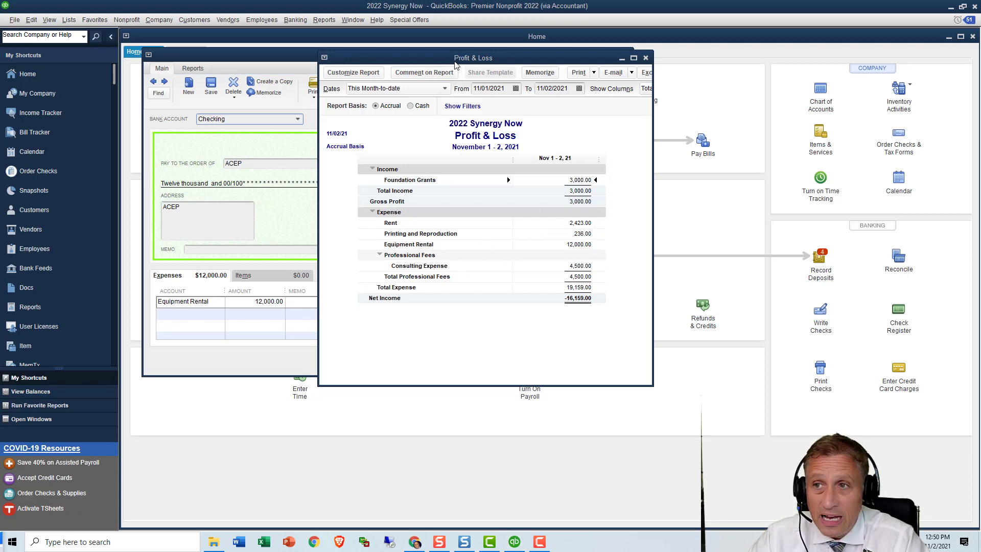
drag(444, 59, 683, 273)
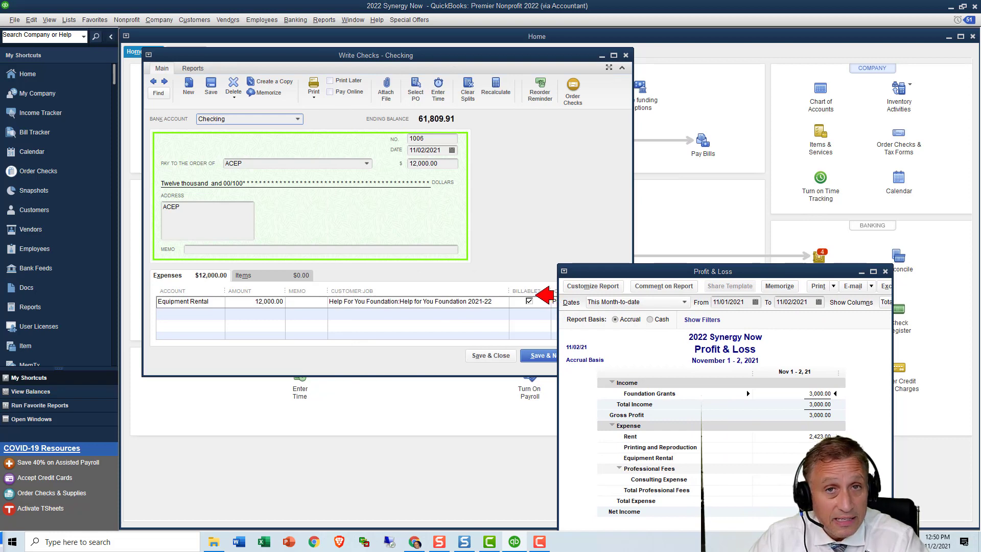
Step: Run the Unbilled Costs by Job report and review the costs listed for Help For You Foundation
click(327, 22)
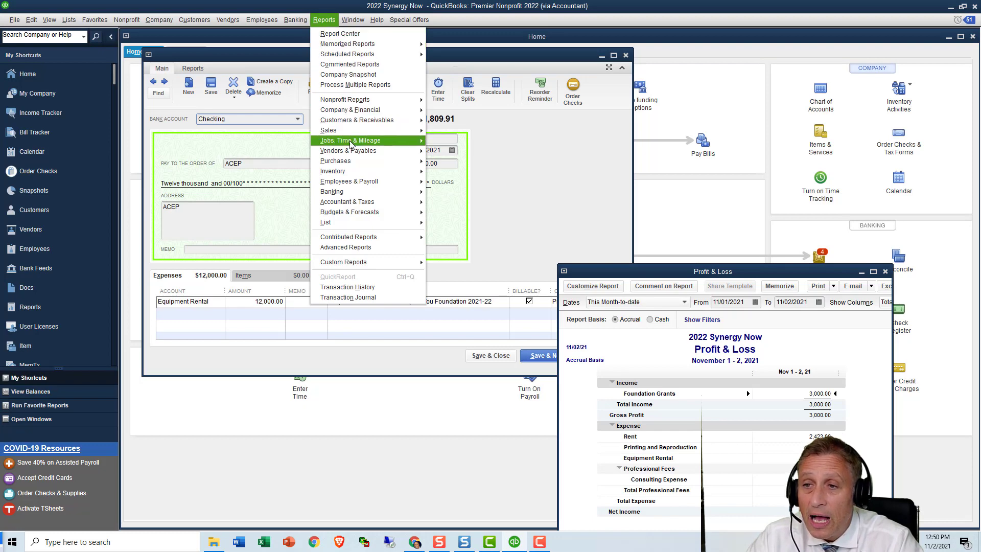
mouse_move(351, 144)
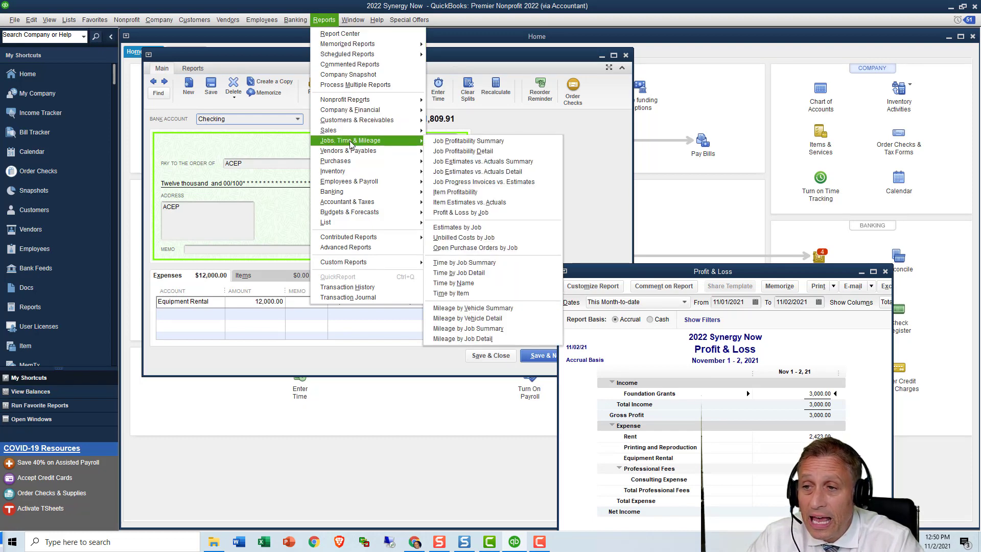
click(489, 242)
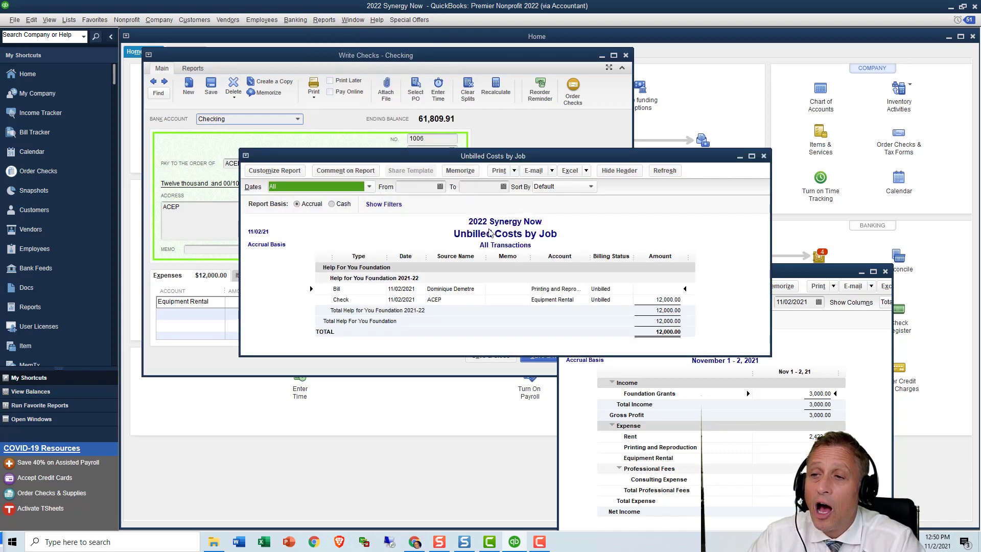
drag(539, 152, 497, 99)
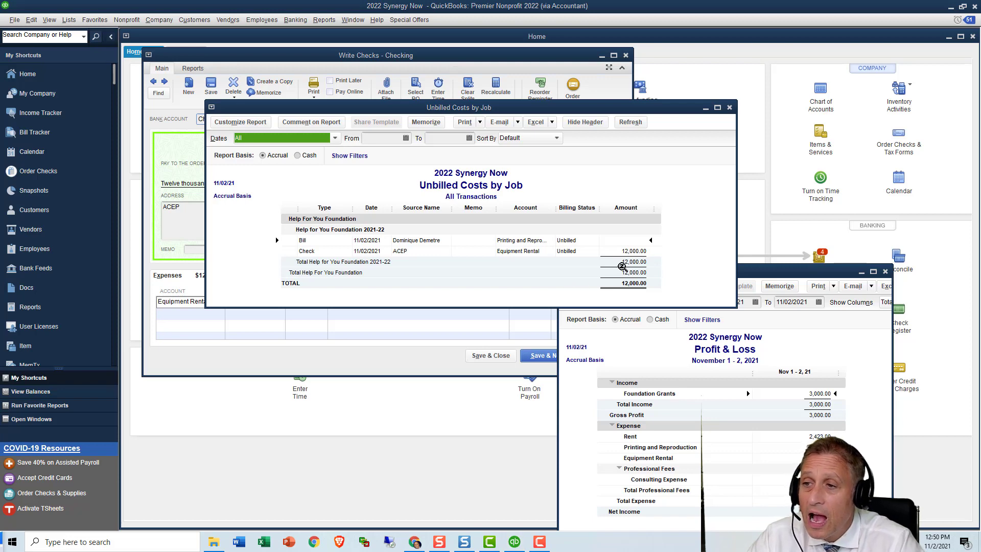
Step: Open the unbilled vendor bill from the report and set its amount due to 100.00
double_click(529, 240)
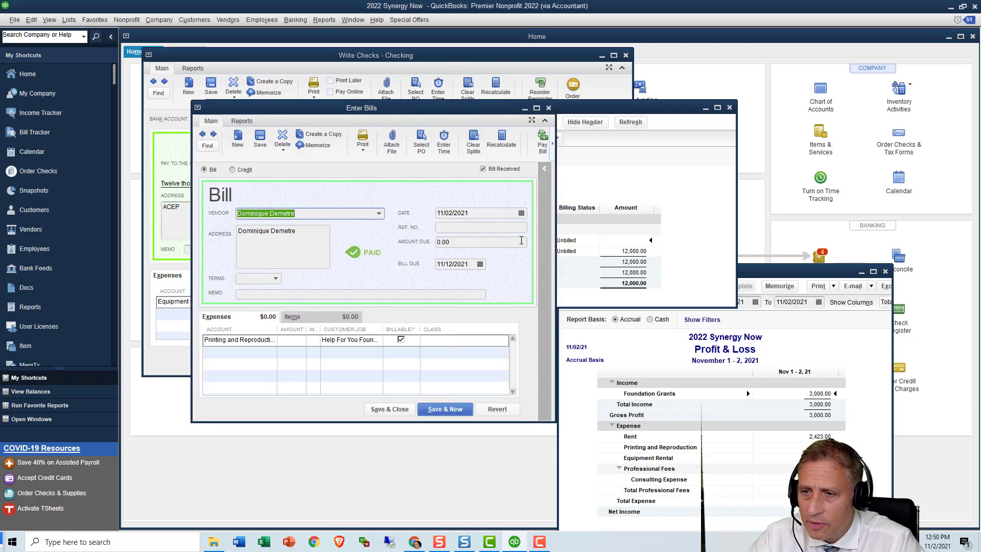
click(458, 243)
text(100)
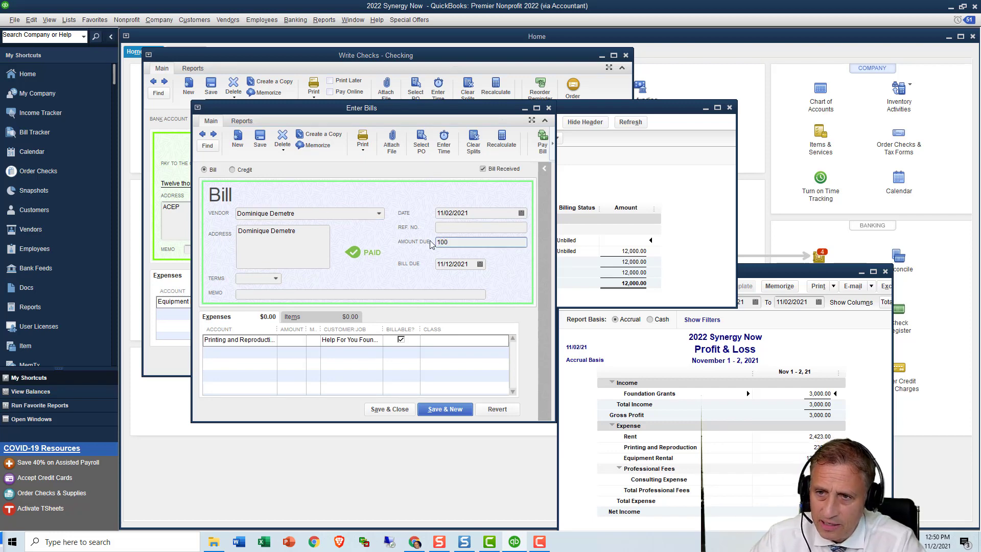
key(Tab)
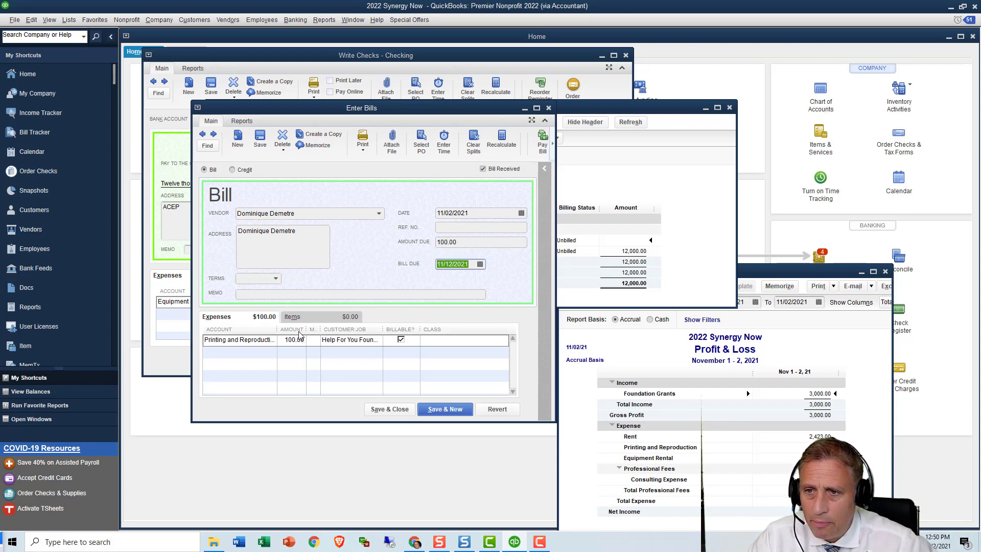
Step: Assign the bill's expense line to the Equipment Rental account and the Administrative class, and save and close the bill
click(271, 341)
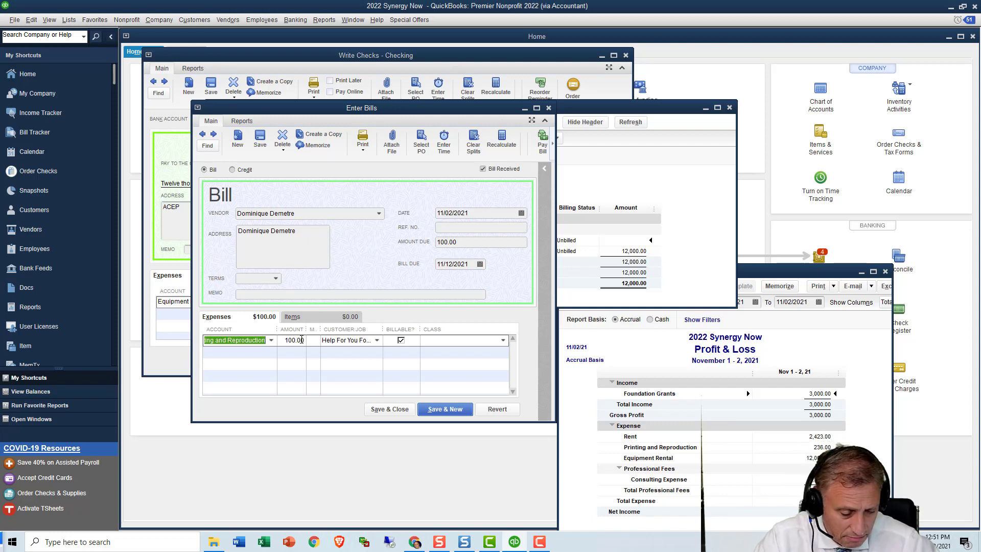
text(Equipment Rental)
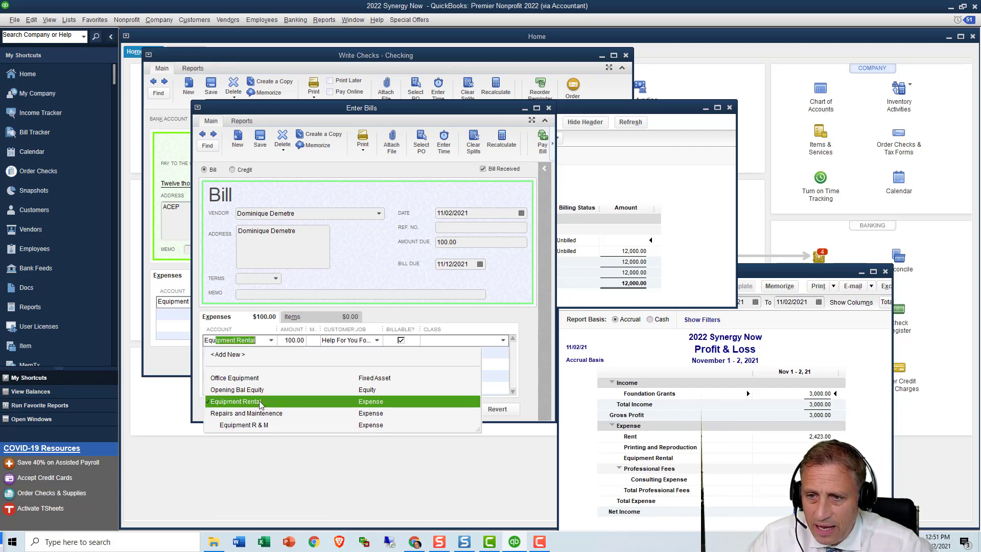
click(261, 403)
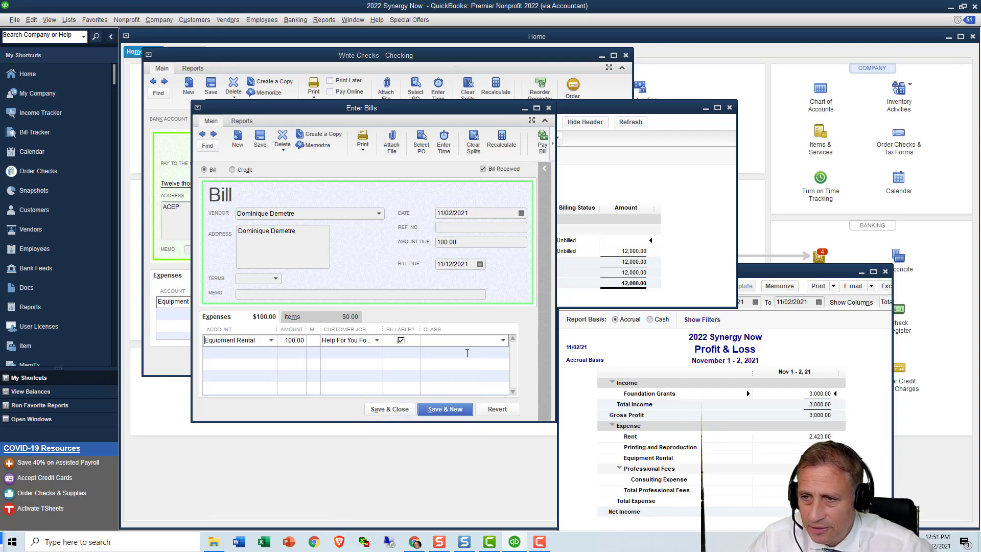
click(504, 341)
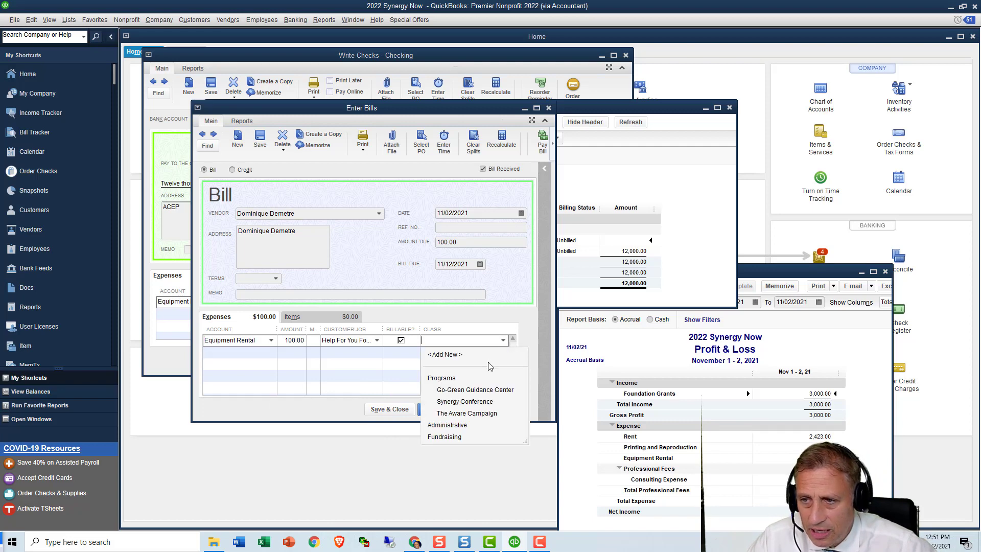
click(454, 425)
click(401, 409)
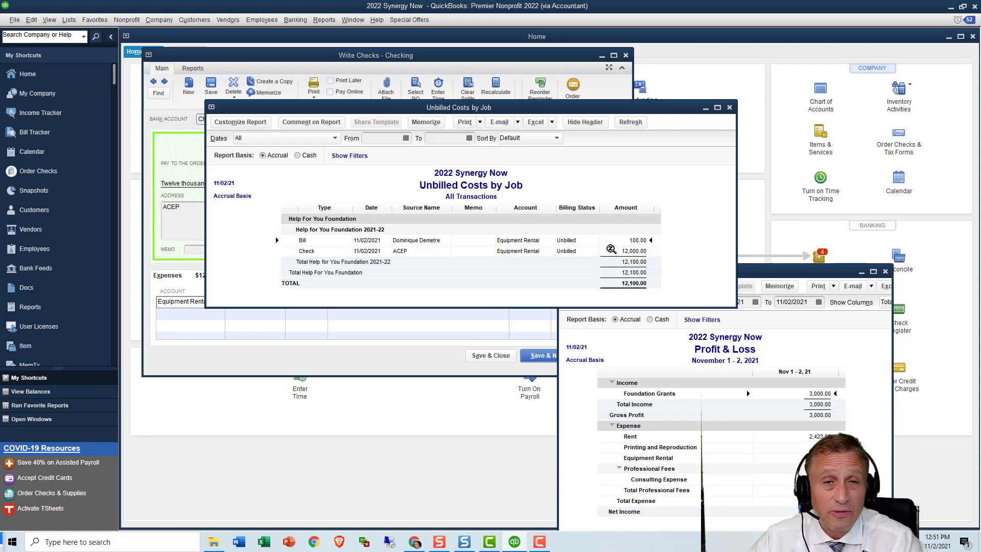
Step: Move the Unbilled Costs by Job report clear and start an invoice for the Help for You Foundation 2021-22 job
drag(580, 109, 693, 366)
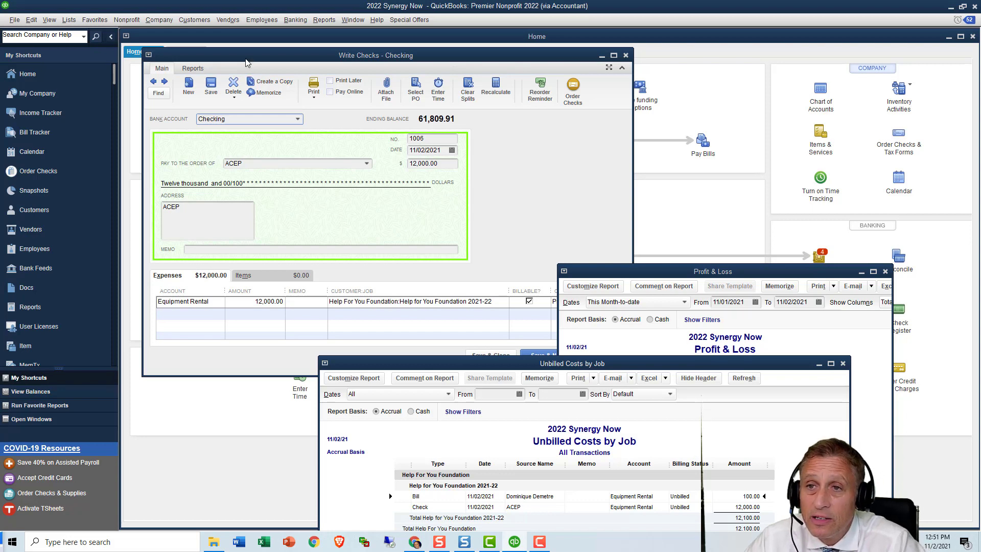
click(192, 20)
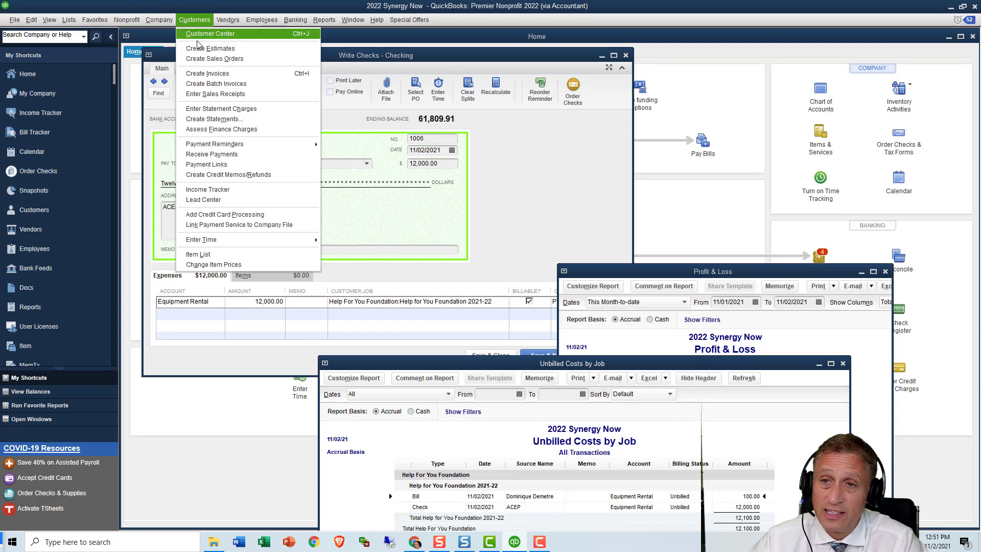
click(200, 75)
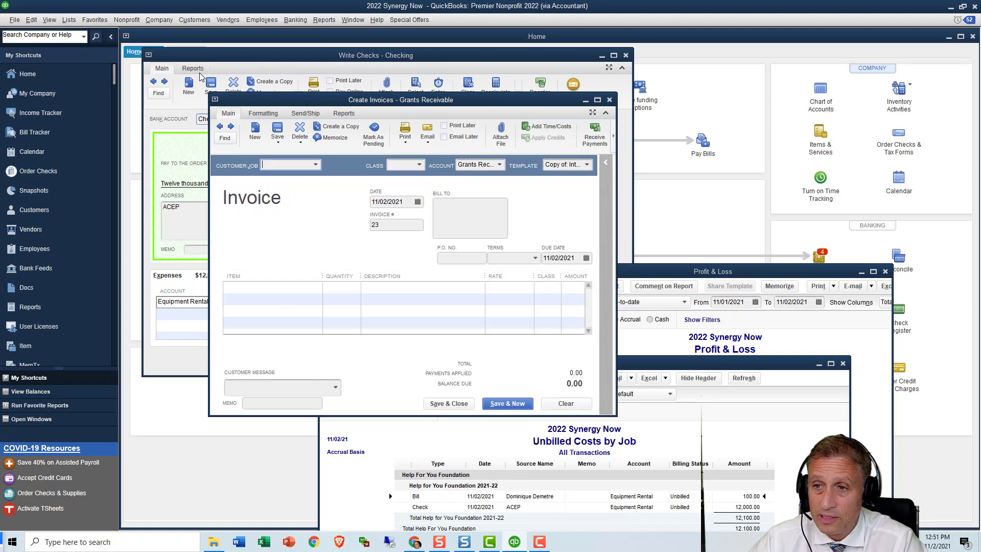
click(274, 162)
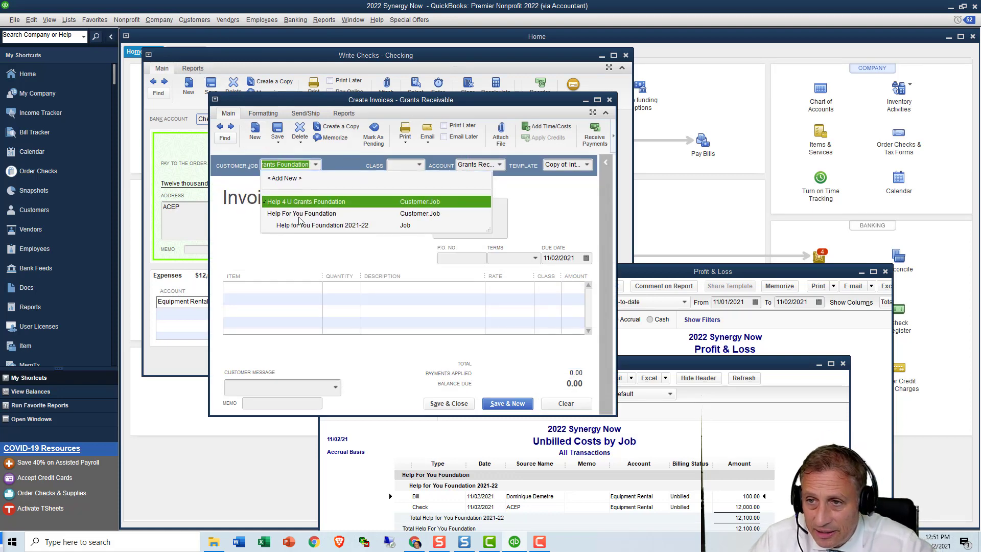
click(304, 226)
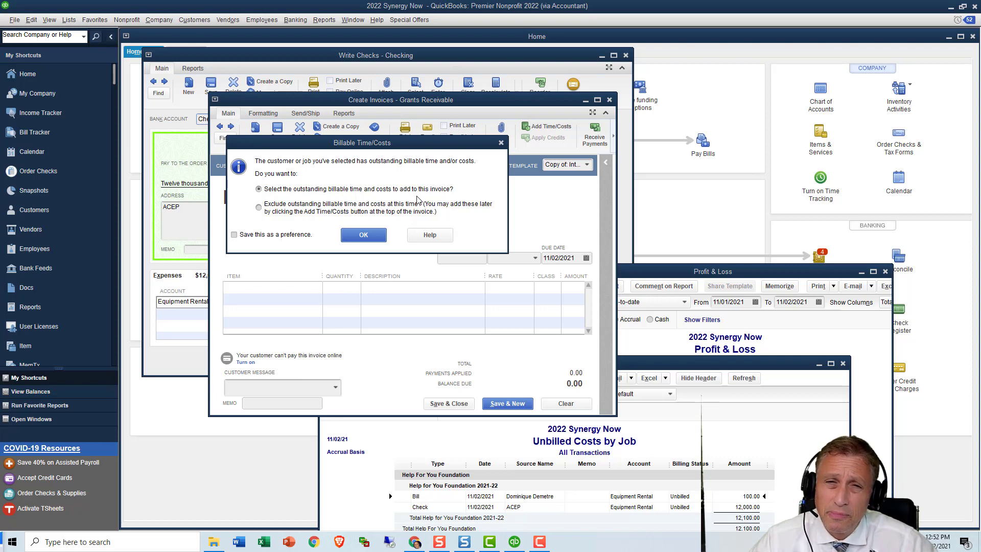
Step: Add both outstanding billable expenses, the 100.00 bill and the 12,000.00 ACEP check, to the invoice
click(372, 234)
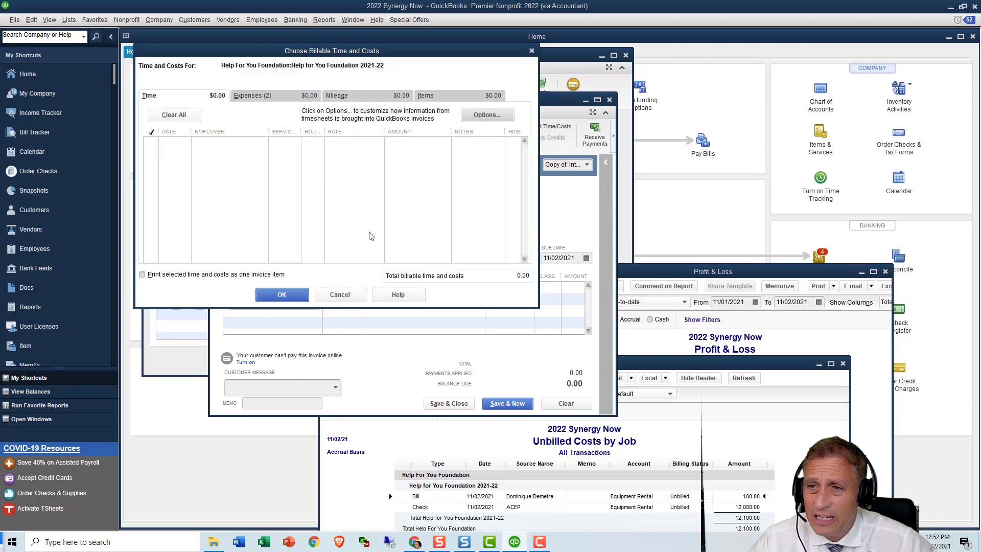
click(287, 95)
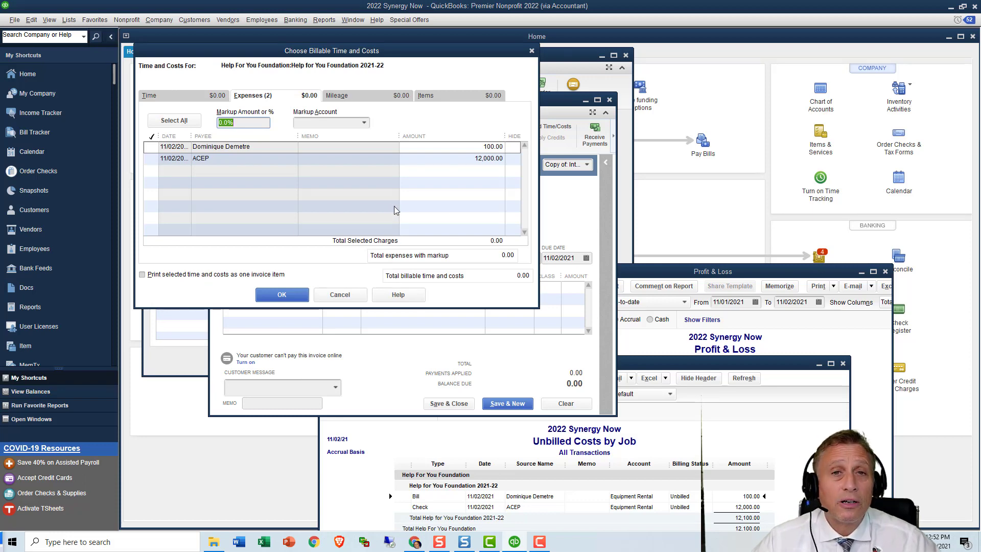
click(151, 147)
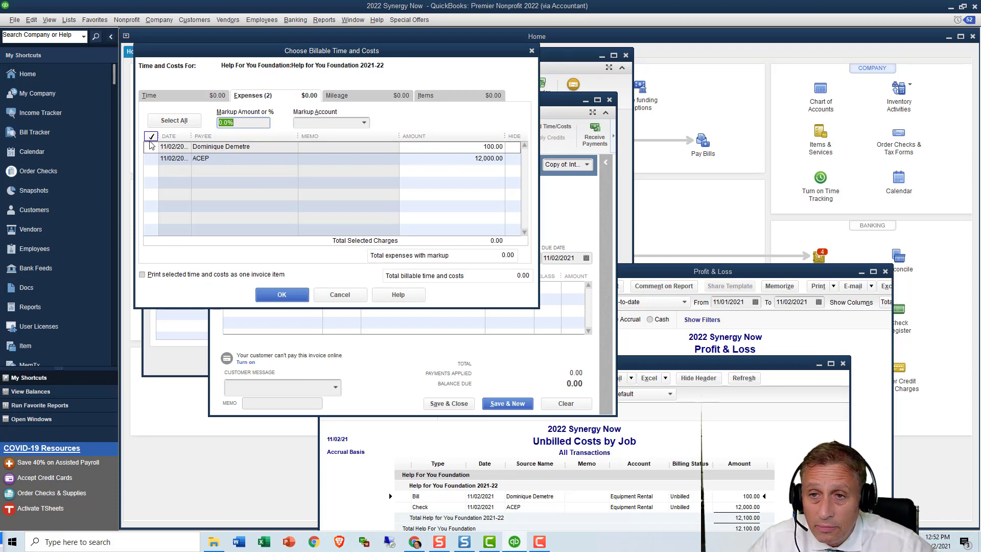
click(150, 158)
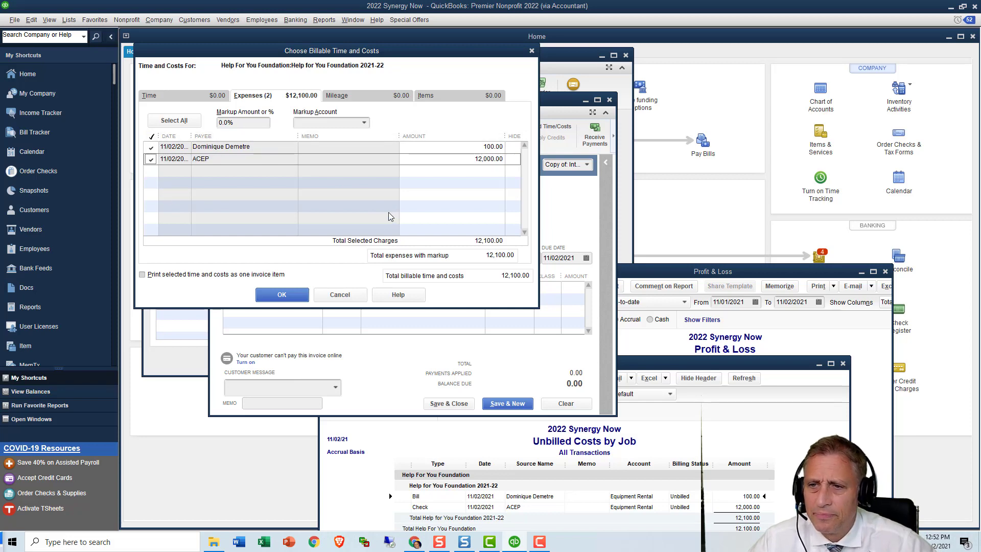
click(291, 296)
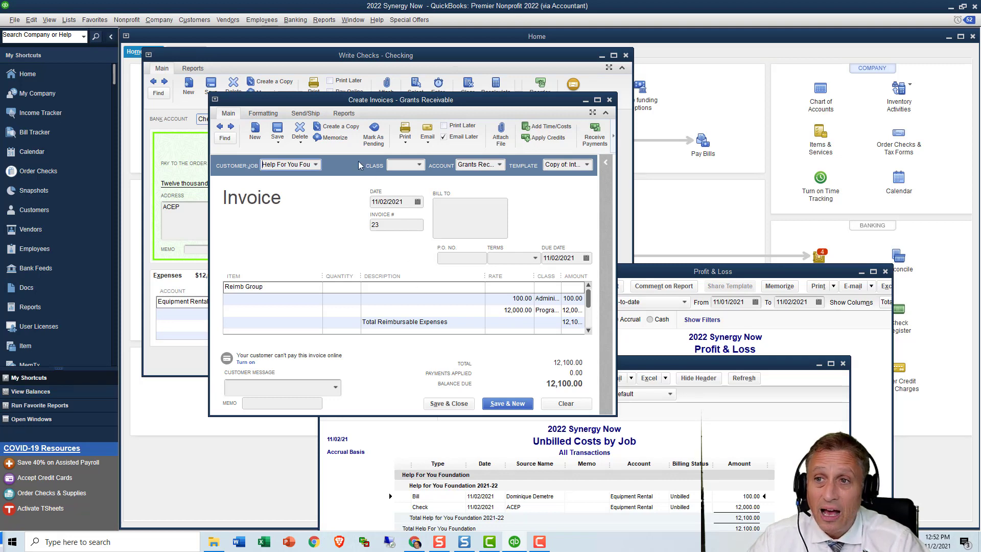
Step: Place the invoice beside the Profit & Loss report, and save it with Email Later turned off
drag(322, 101, 234, 43)
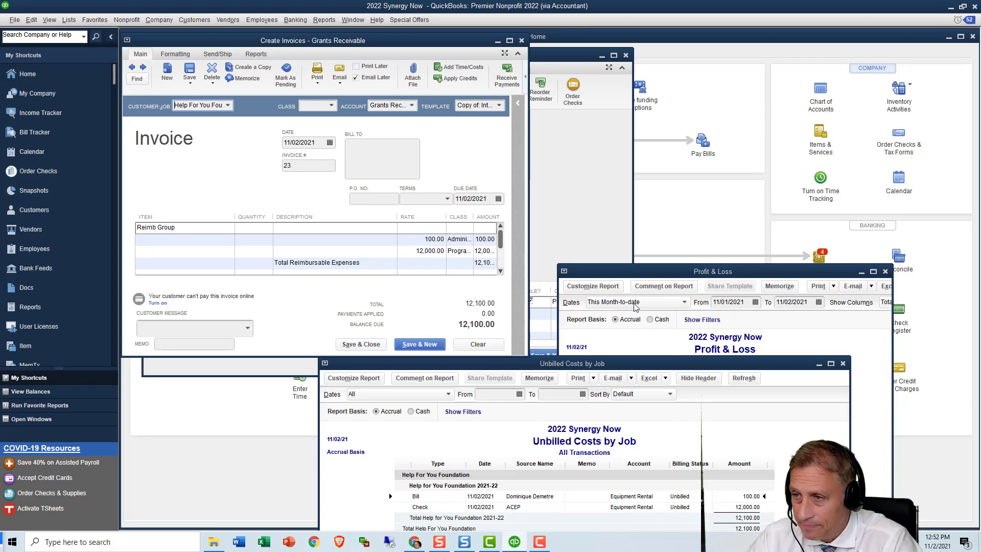
drag(634, 268, 618, 84)
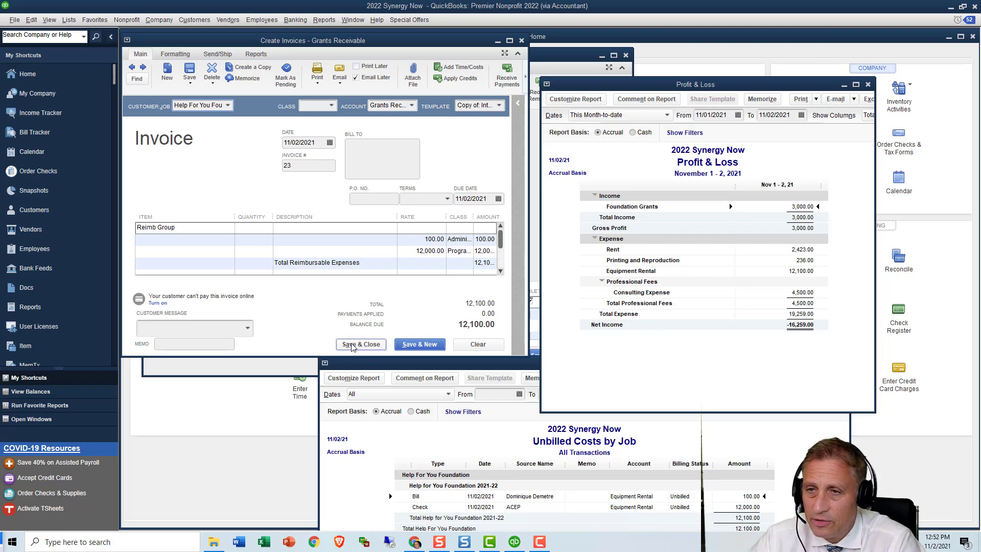
click(190, 83)
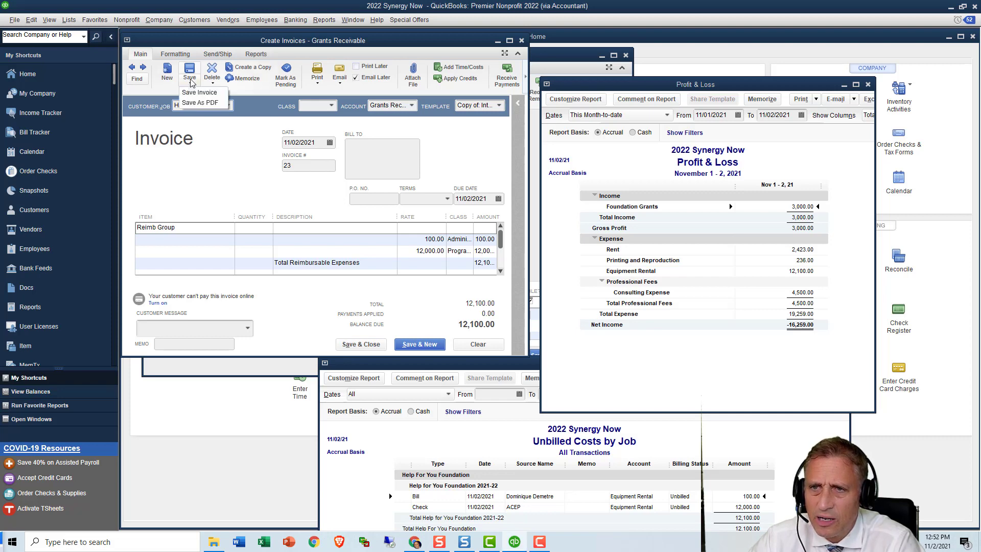
click(196, 94)
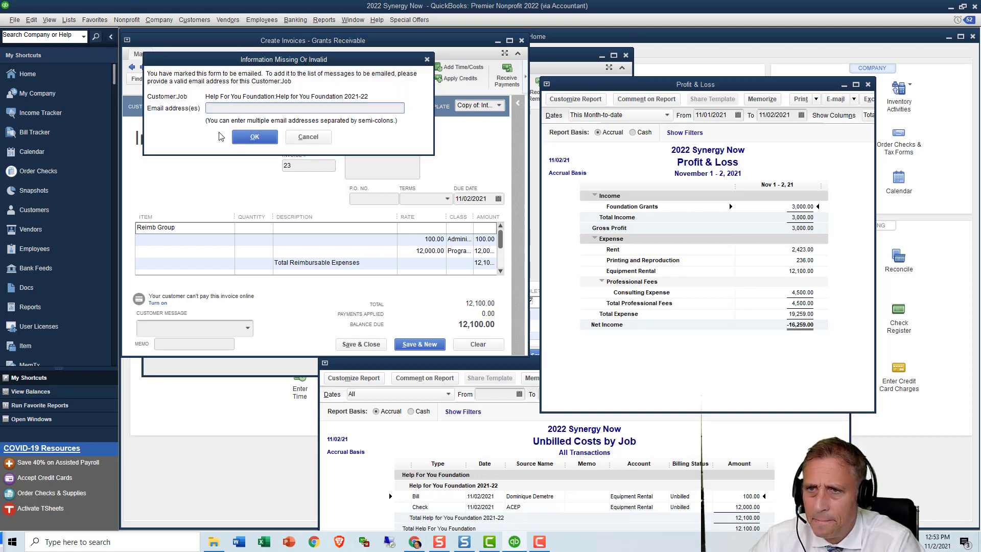
click(308, 137)
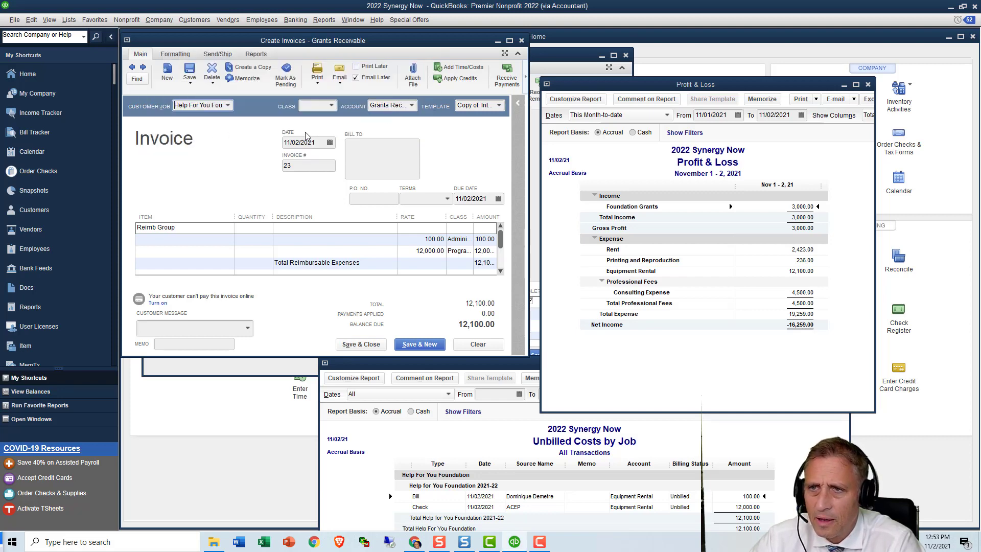
click(356, 78)
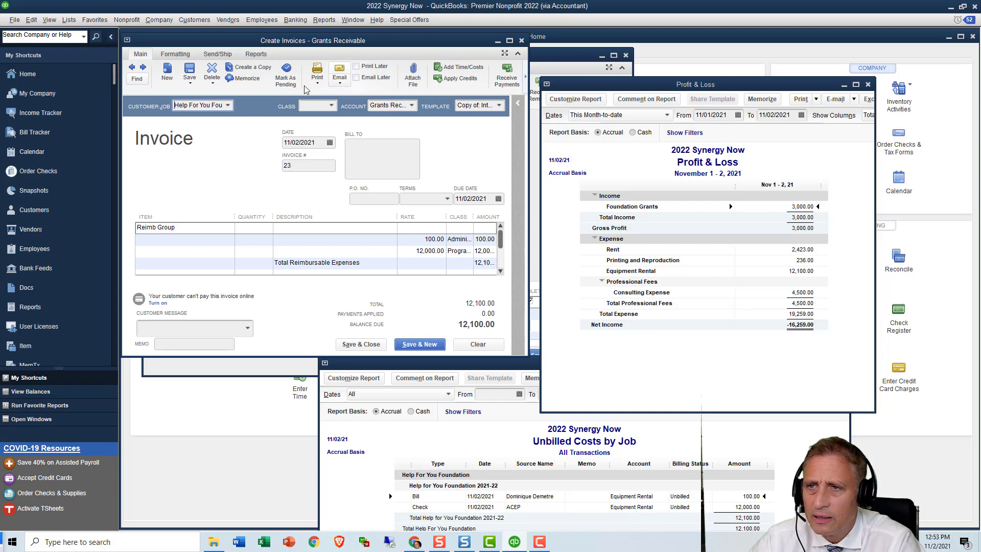
click(190, 81)
click(198, 93)
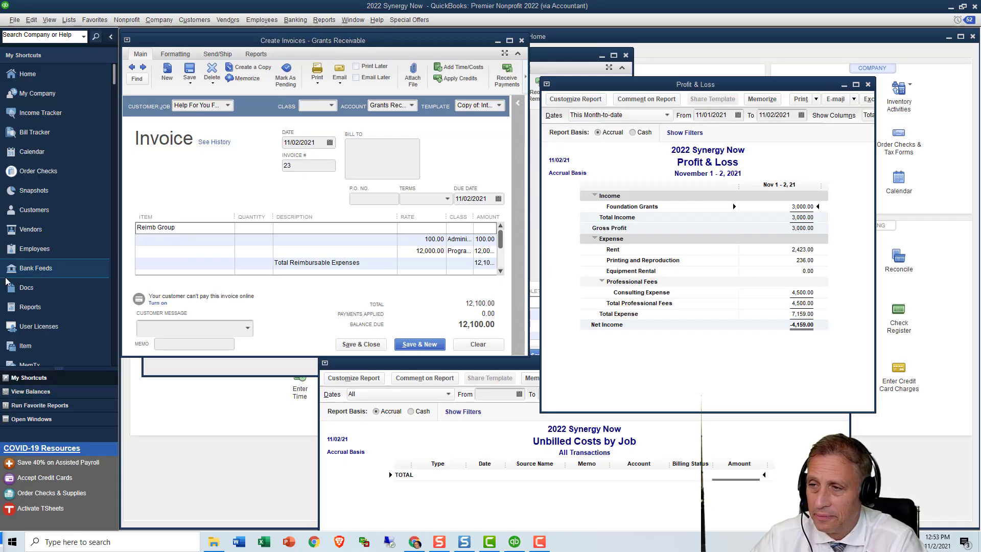
Step: Review the transactions behind Equipment Rental on the Profit & Loss and inspect the expense account used on the ACEP check
double_click(807, 270)
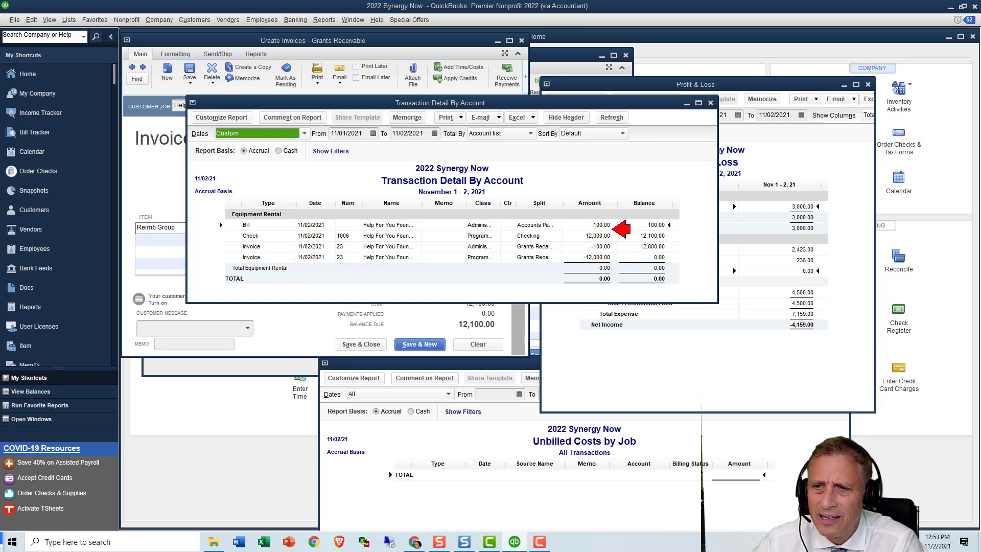
click(487, 237)
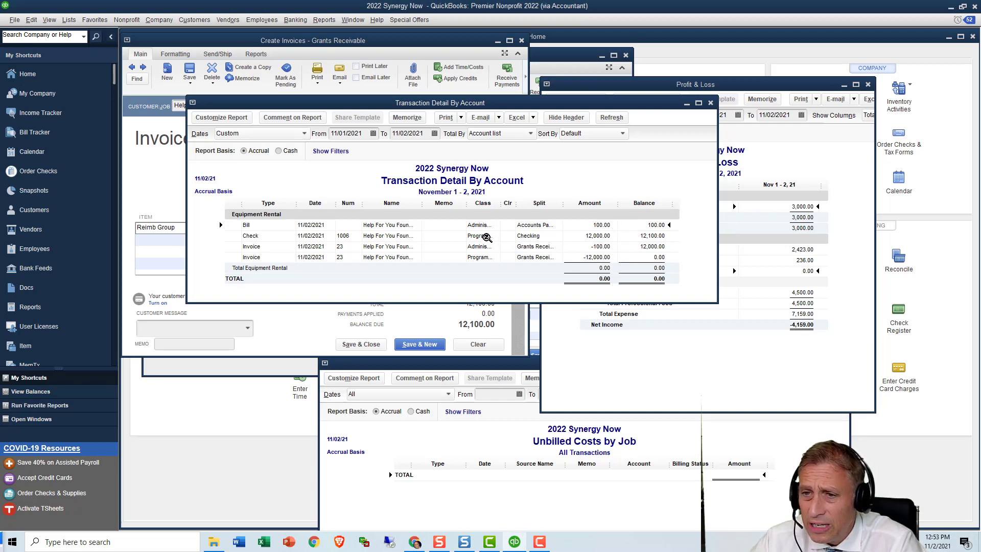
double_click(487, 237)
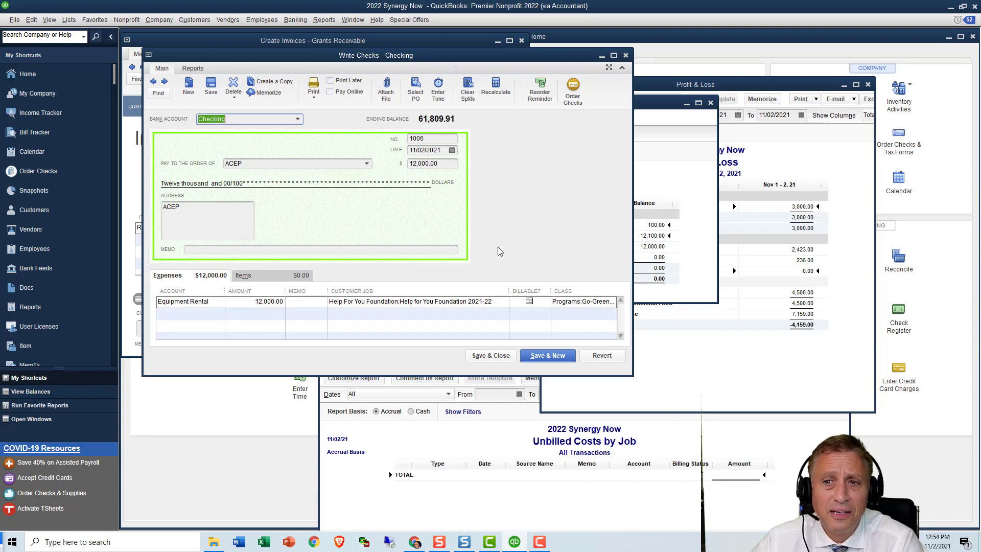
click(220, 303)
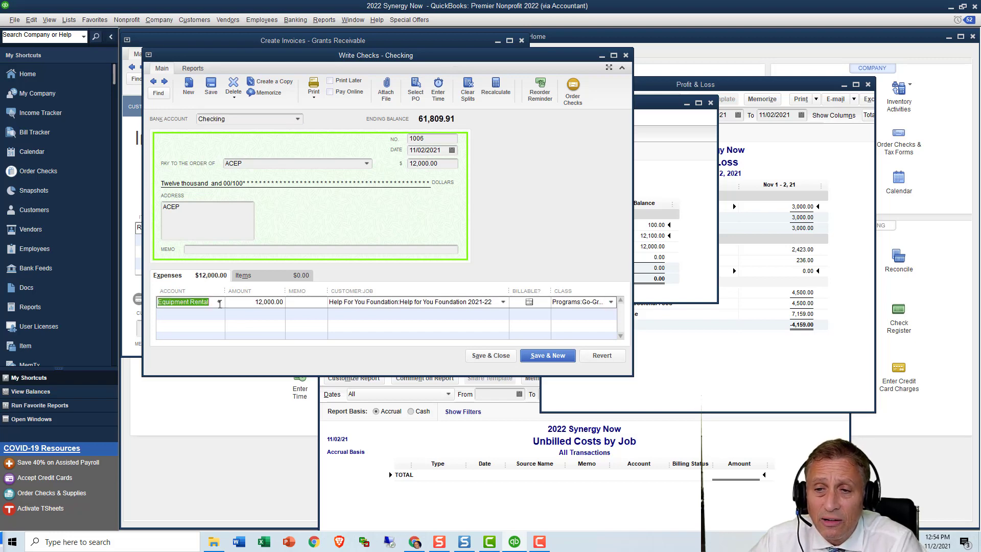
click(219, 303)
click(219, 304)
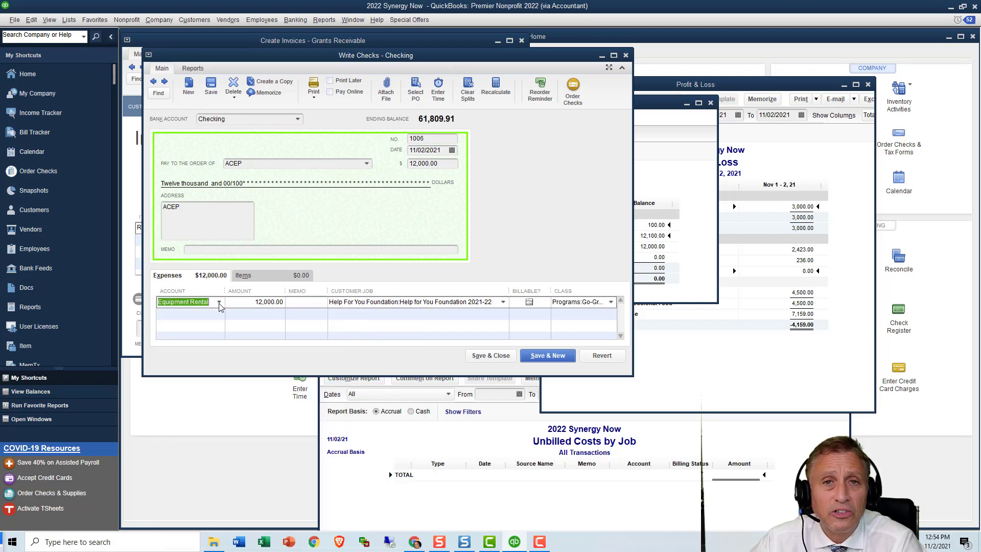
click(748, 347)
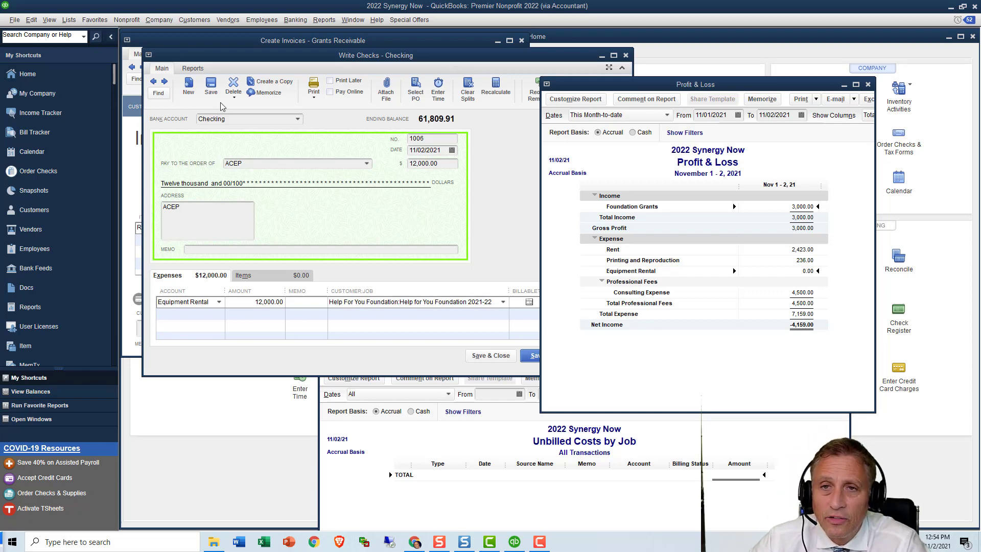
Step: Enable Track reimbursed expenses as income in the company's Time & Expenses preferences
click(69, 19)
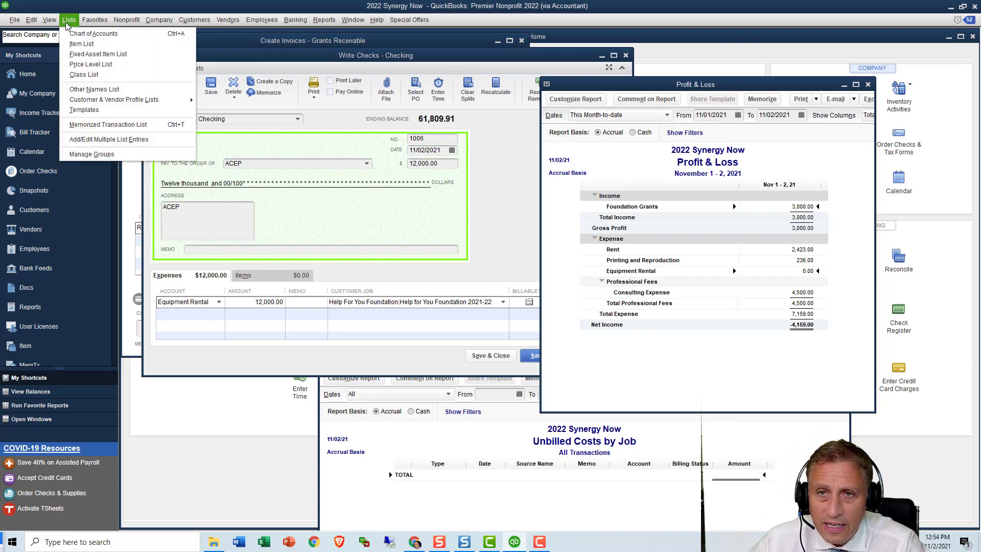
click(57, 23)
click(34, 23)
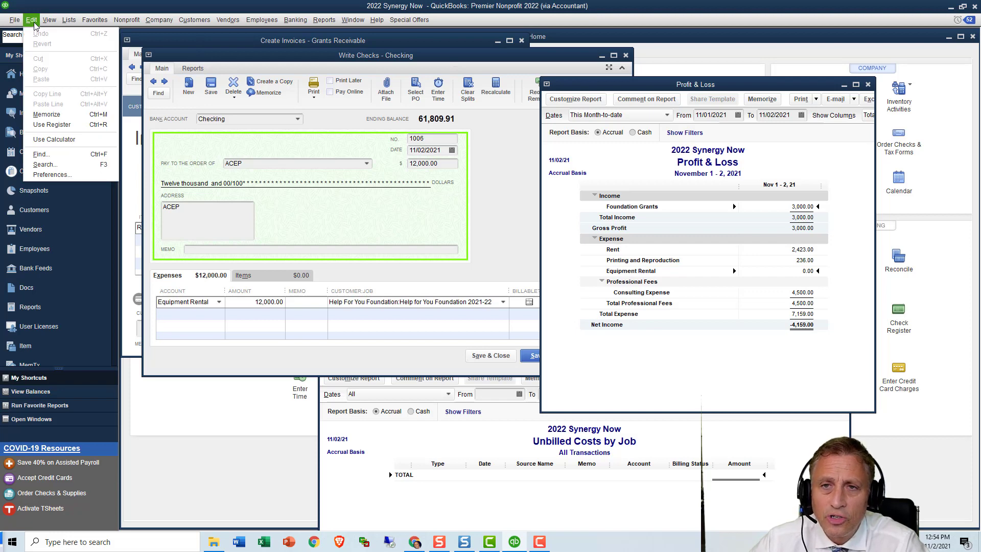
click(53, 174)
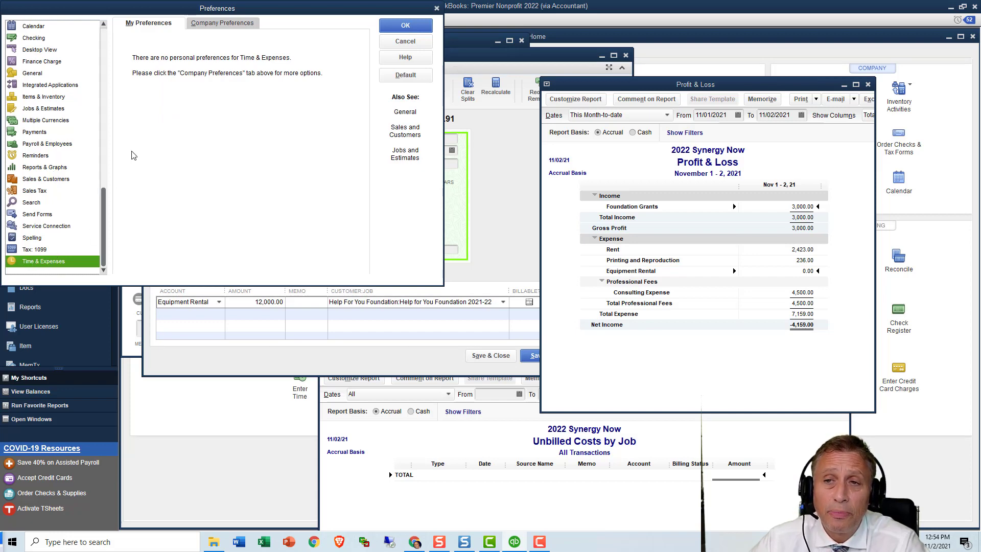
scroll(96, 97, up, 1)
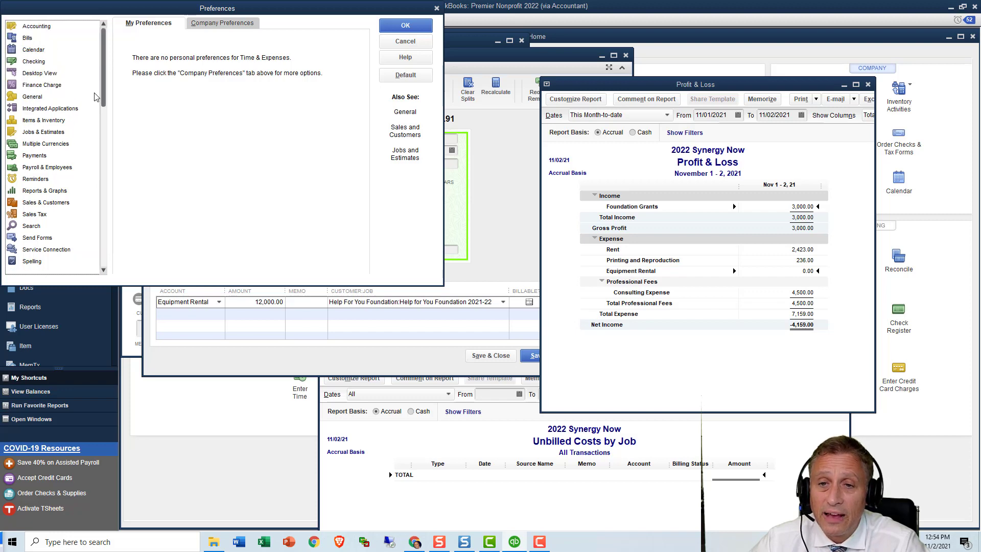
scroll(96, 98, down, 1)
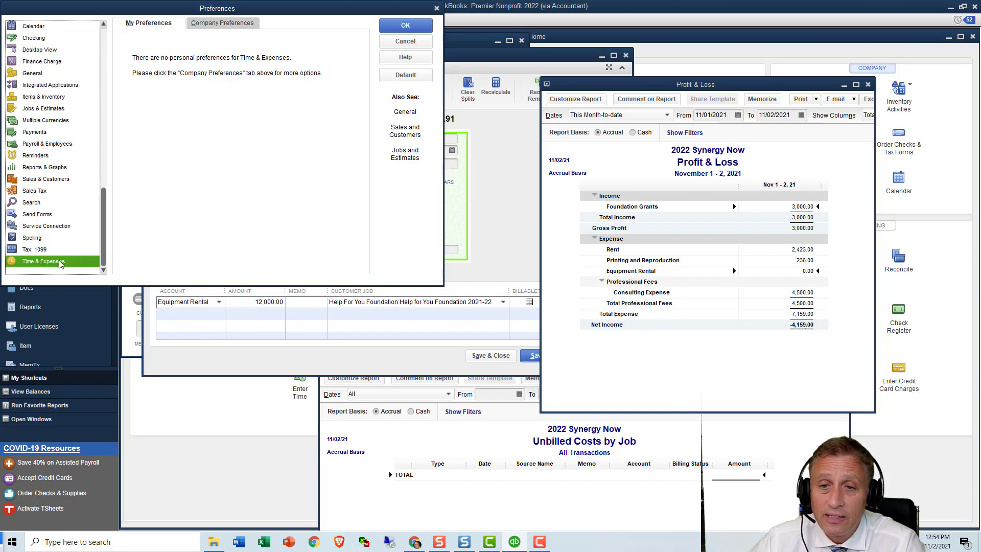
click(214, 24)
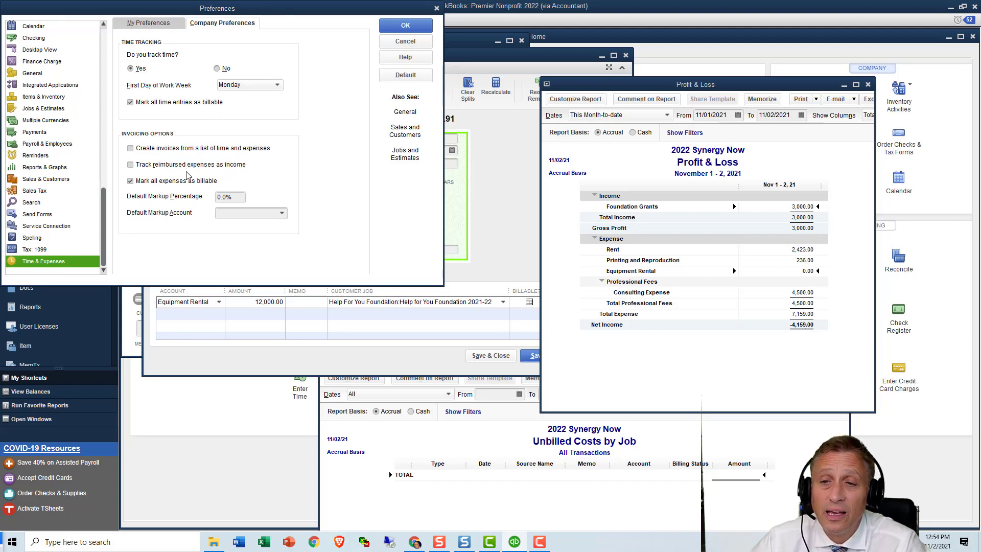
click(131, 165)
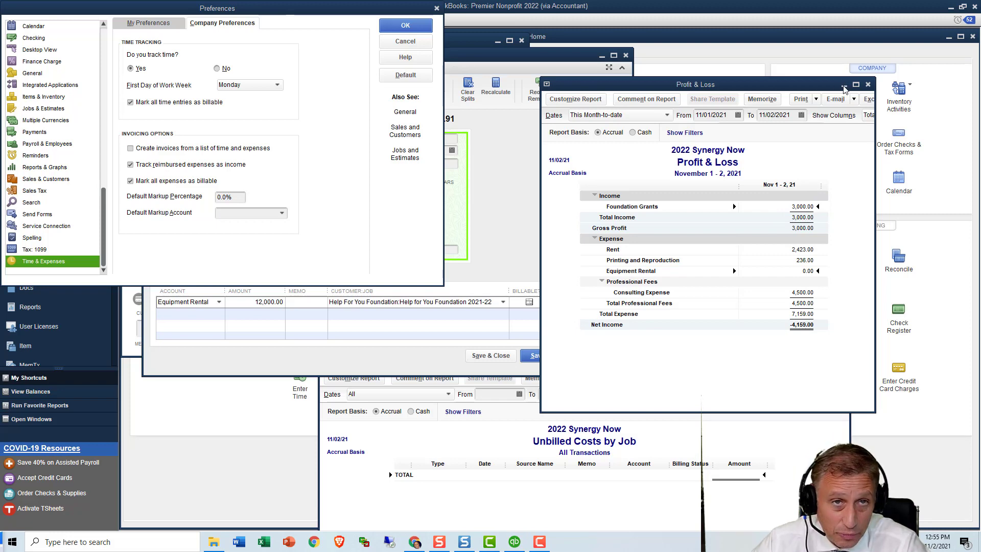
click(406, 26)
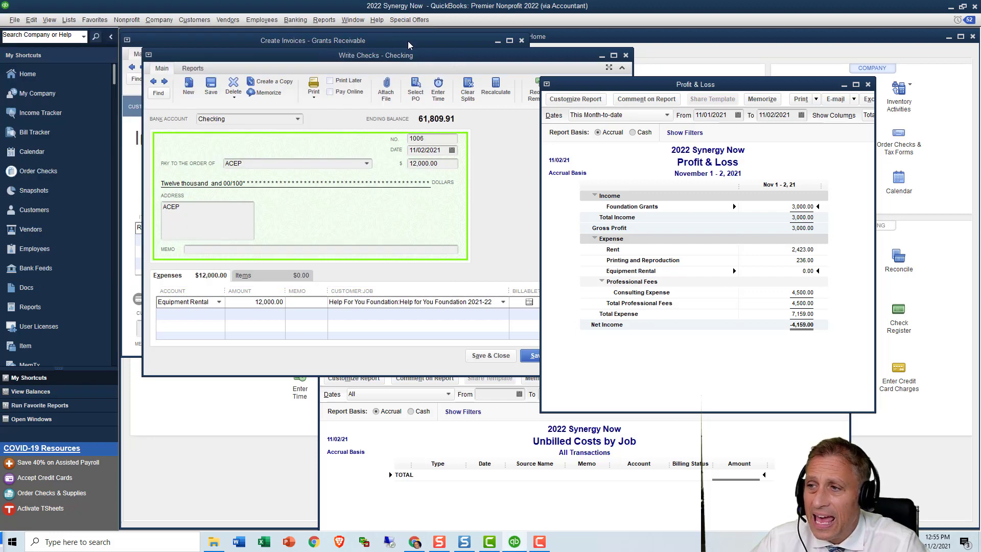
Step: Set the Equipment Rental expense account in the chart of accounts to track reimbursed expenses in the Foundation Grants income account, and save it
click(69, 20)
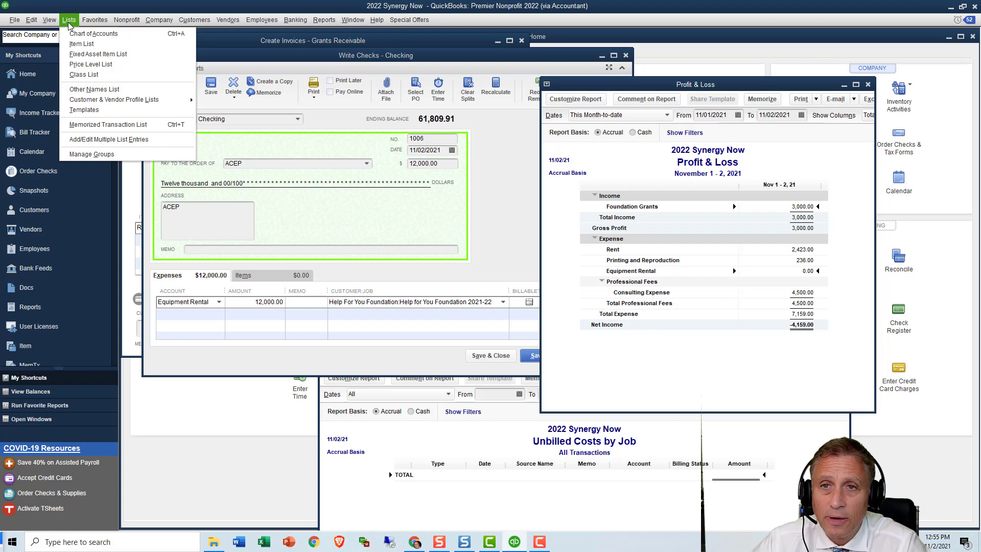
click(73, 34)
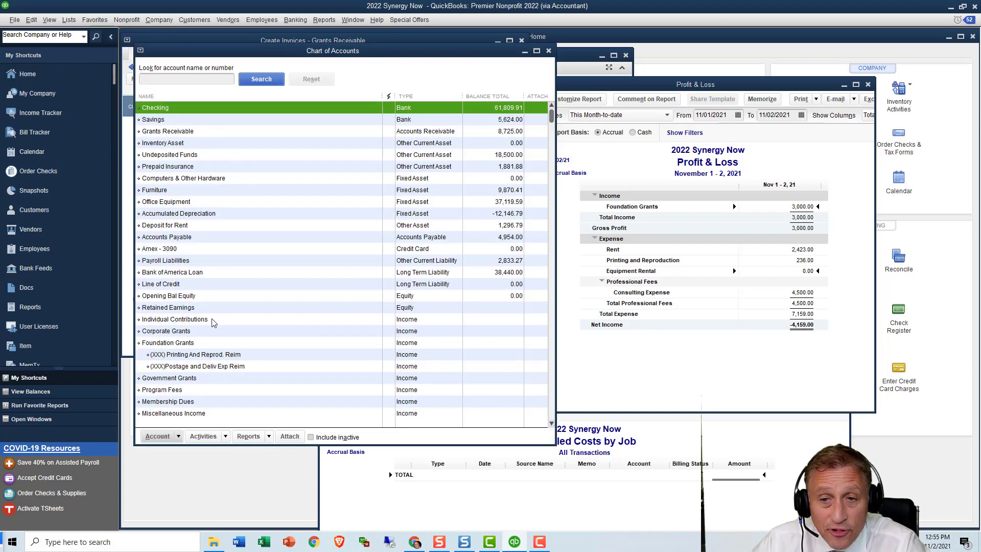
scroll(213, 322, down, 15)
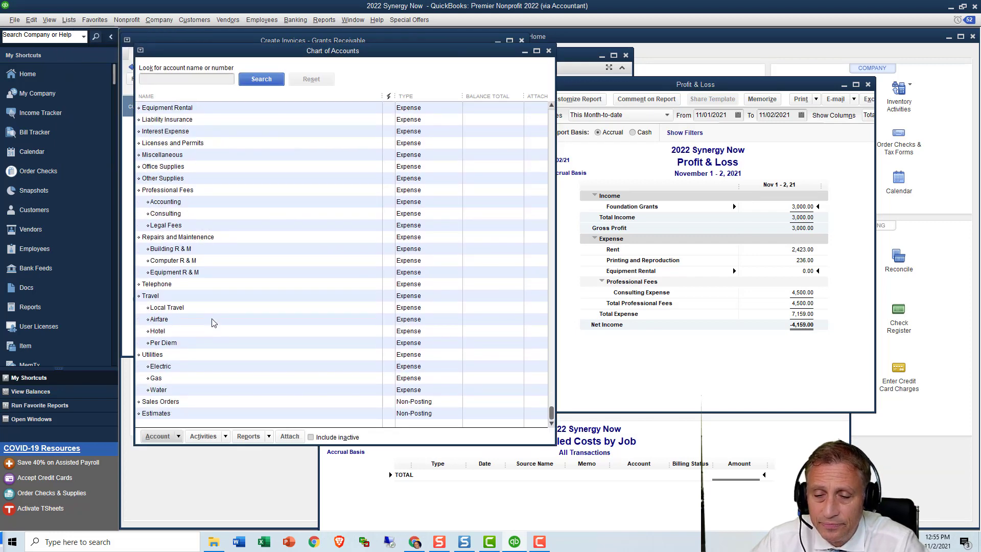
scroll(214, 322, up, 1)
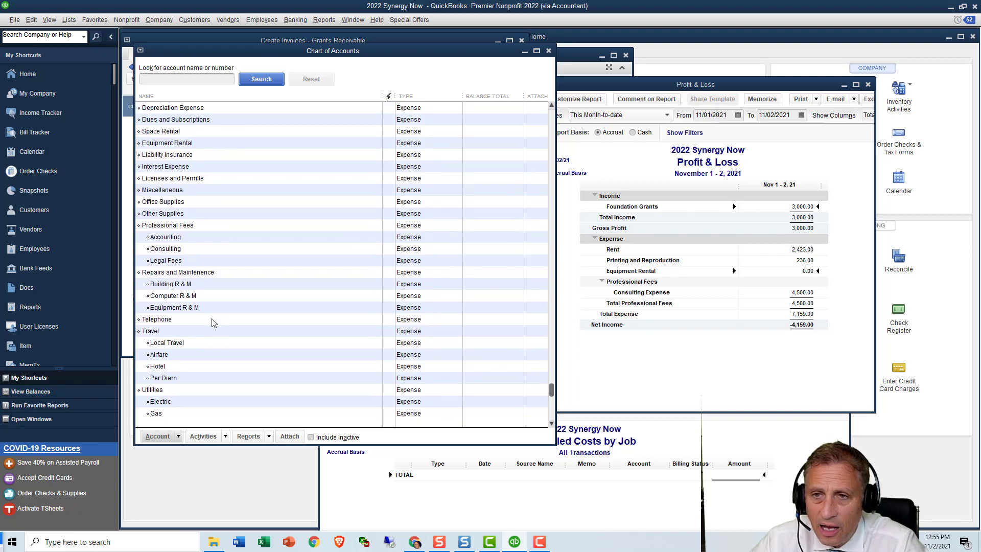
click(188, 145)
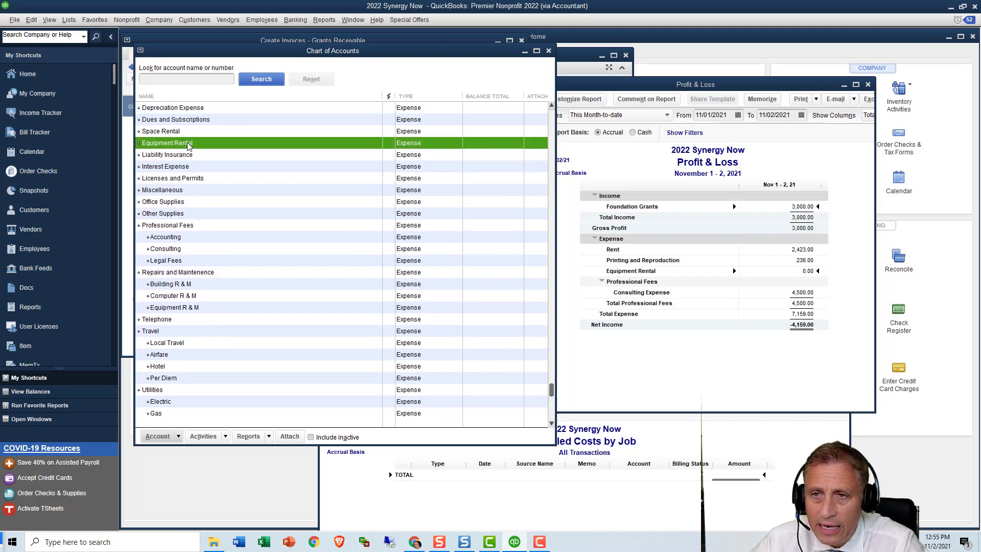
right_click(188, 144)
click(206, 185)
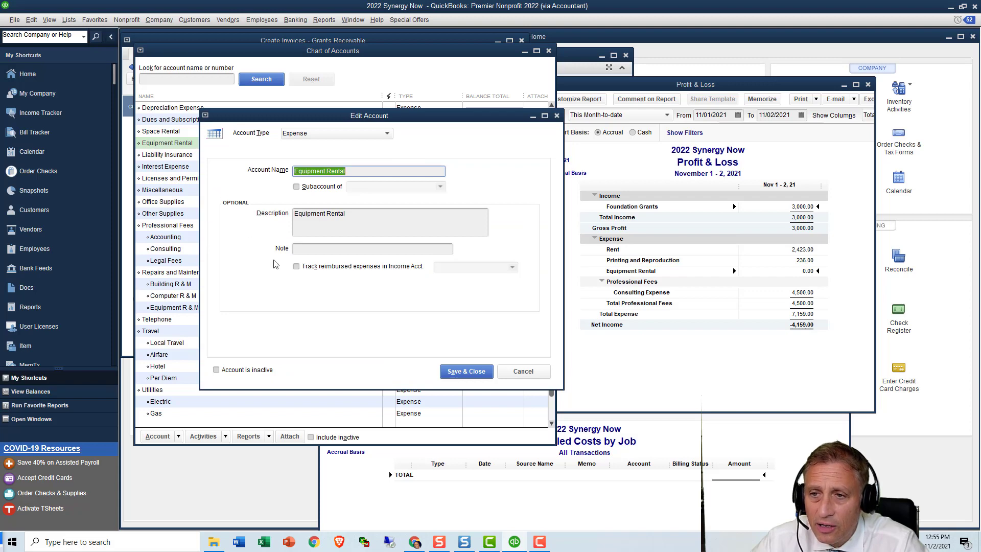
click(309, 285)
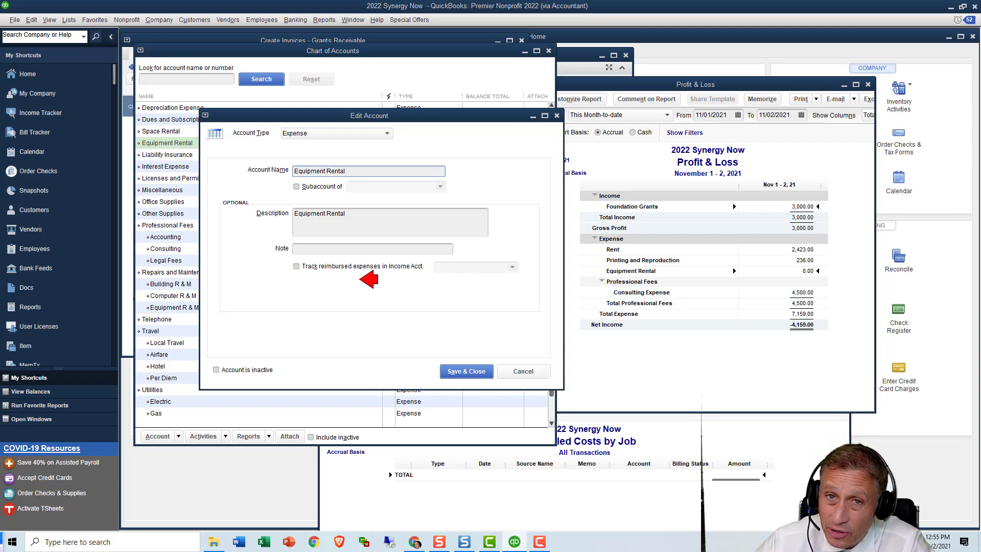
click(297, 267)
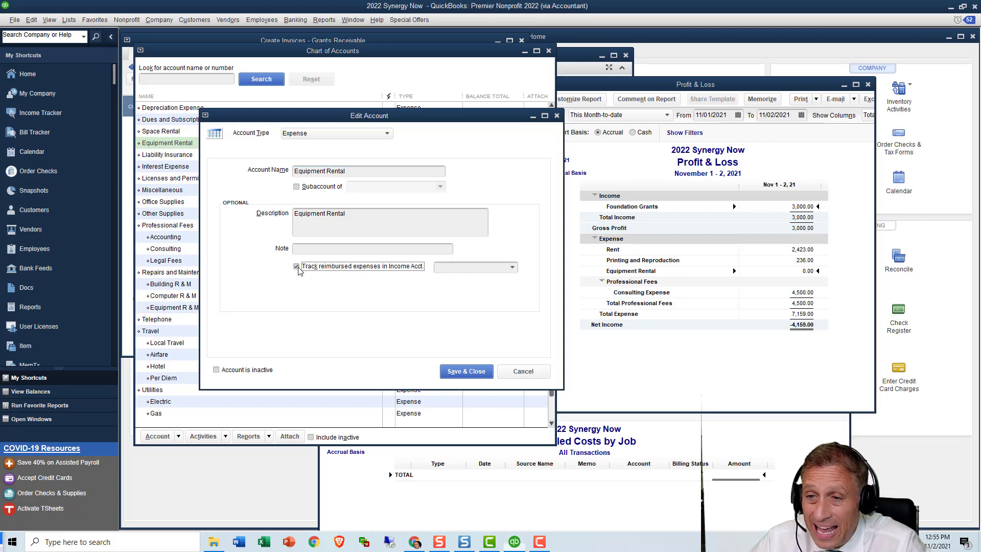
click(513, 267)
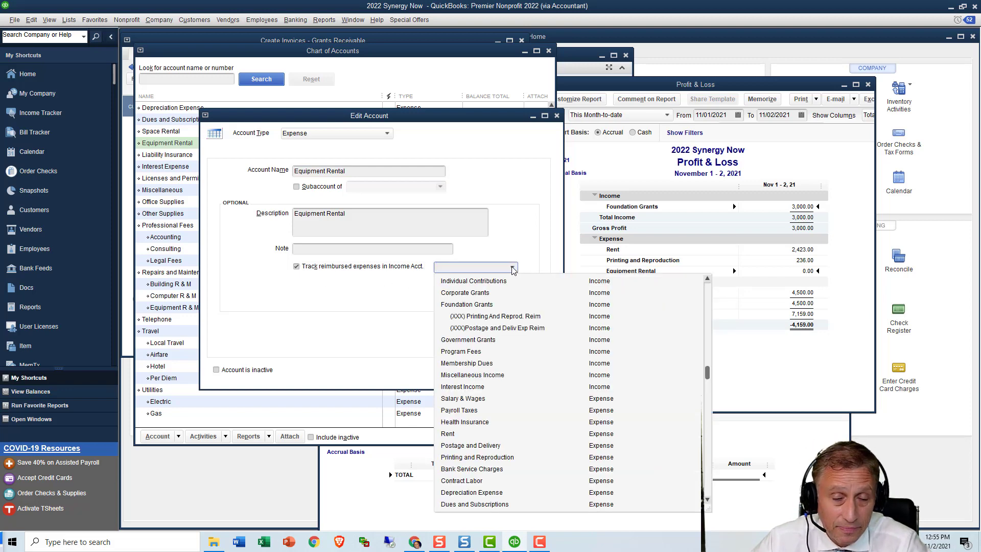
click(487, 306)
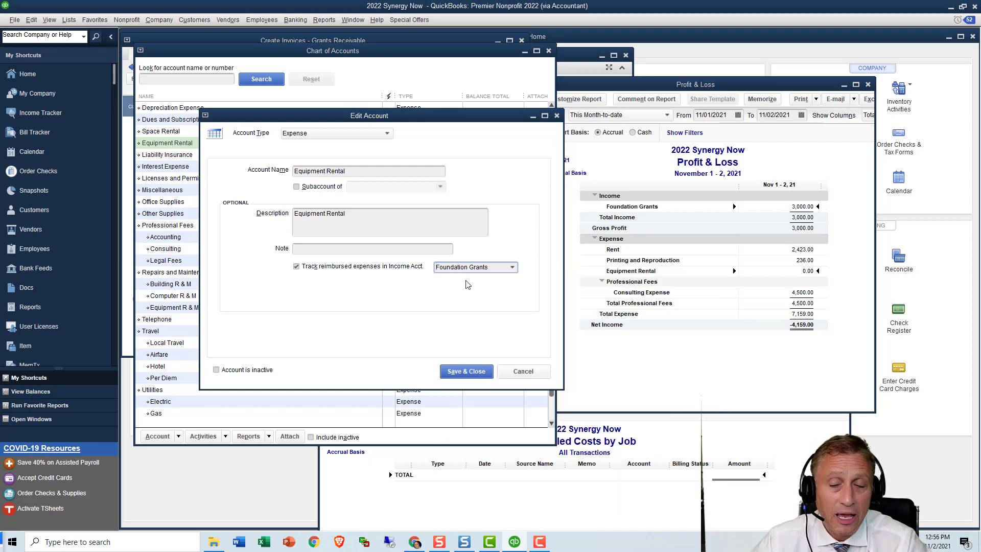
click(466, 373)
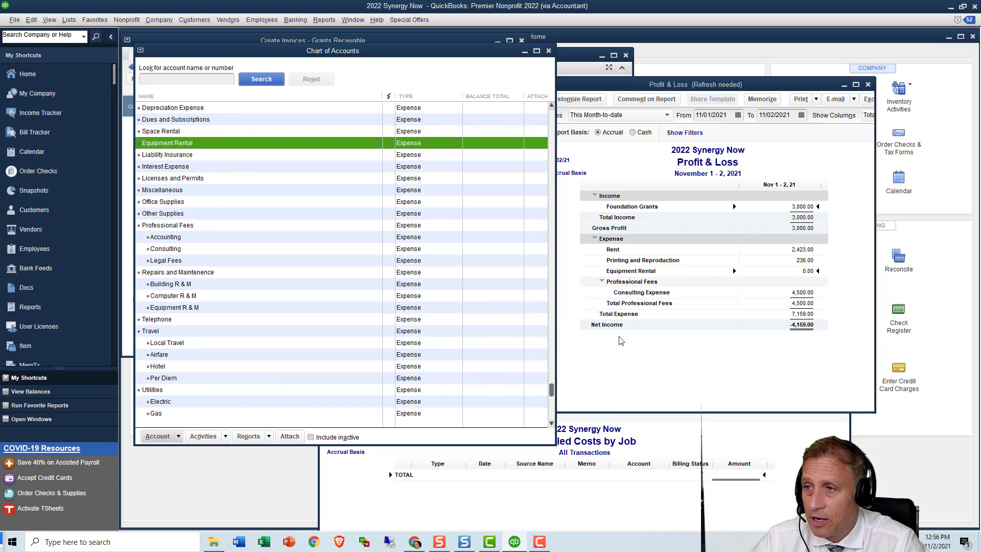
Step: Refresh the Profit & Loss report and review the transactions behind its Foundation Grants income
click(607, 334)
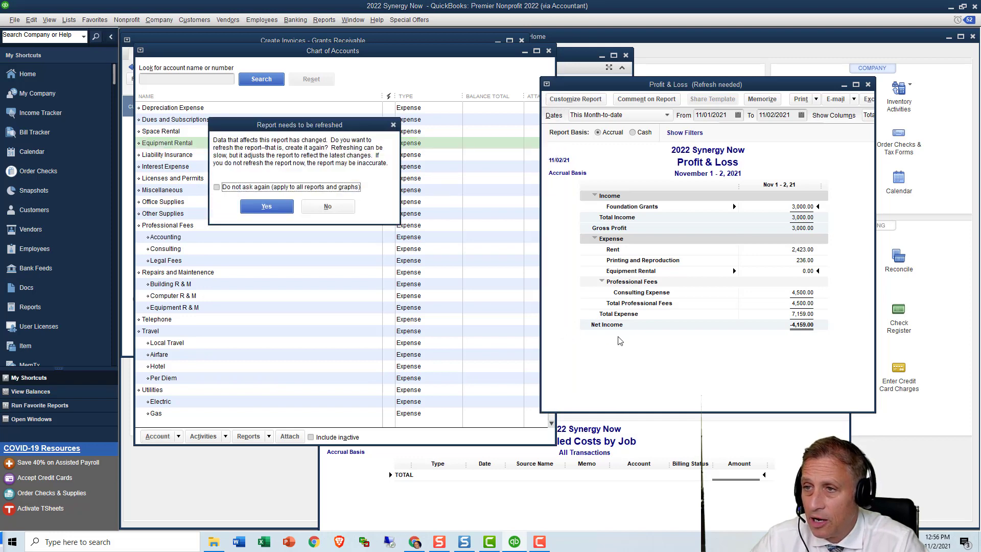
click(280, 206)
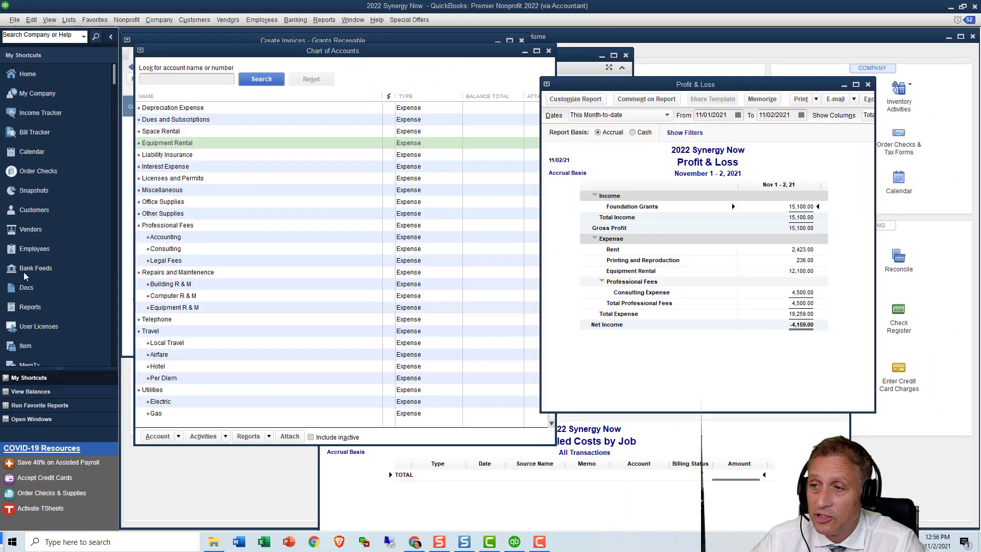
double_click(792, 207)
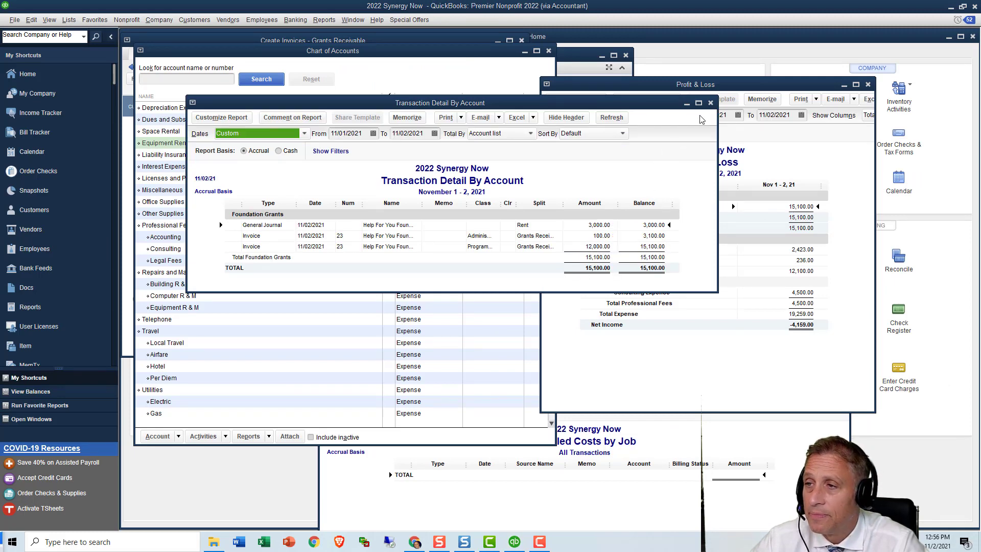
click(710, 103)
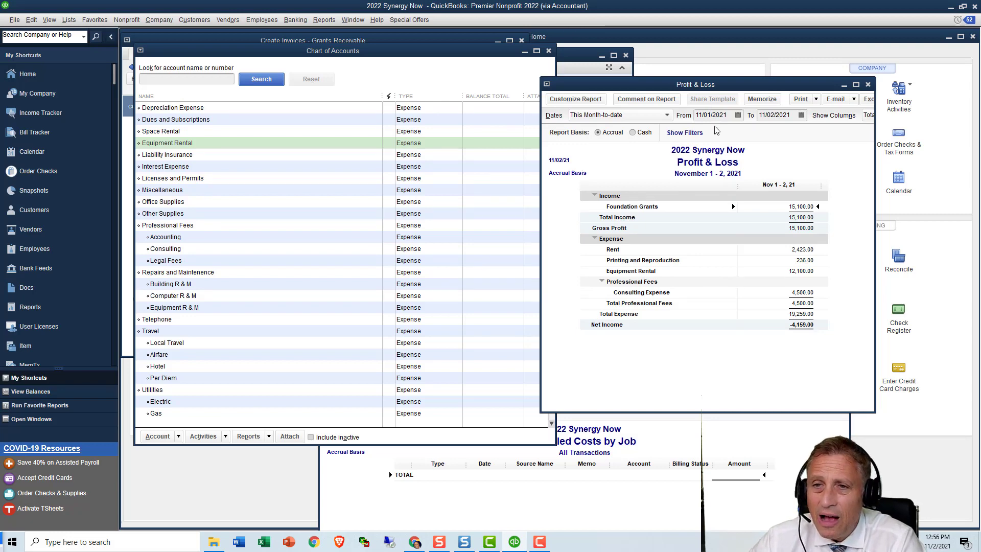
click(305, 147)
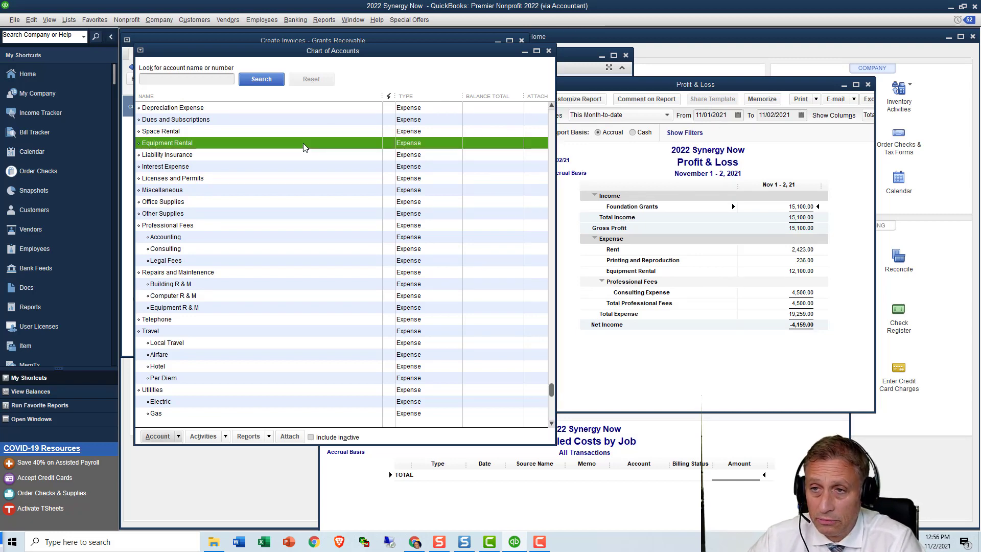
right_click(305, 147)
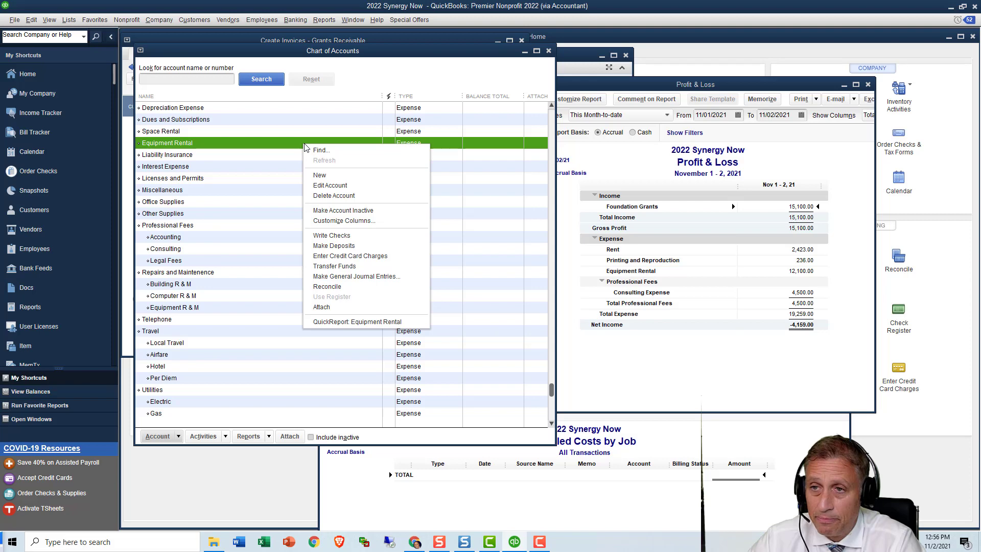
click(321, 186)
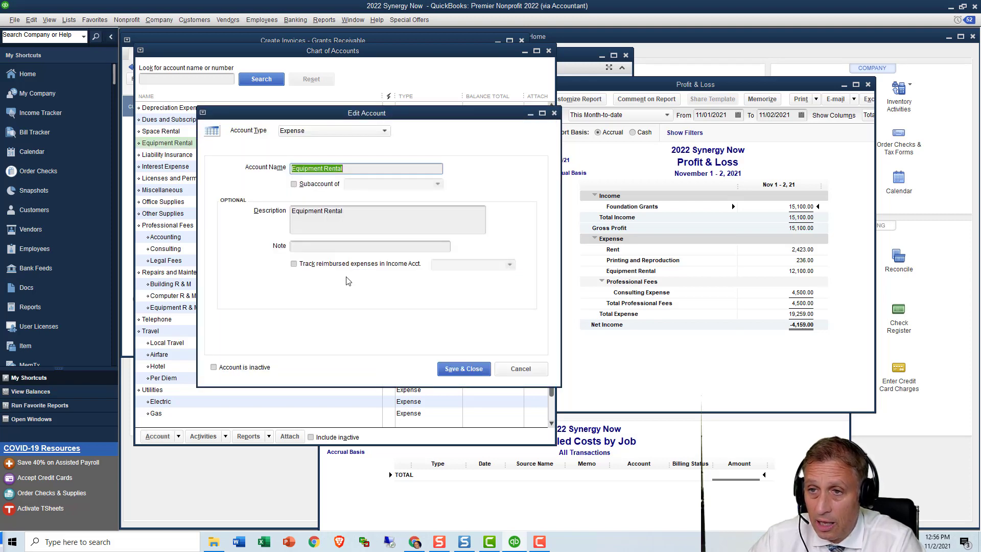
click(301, 265)
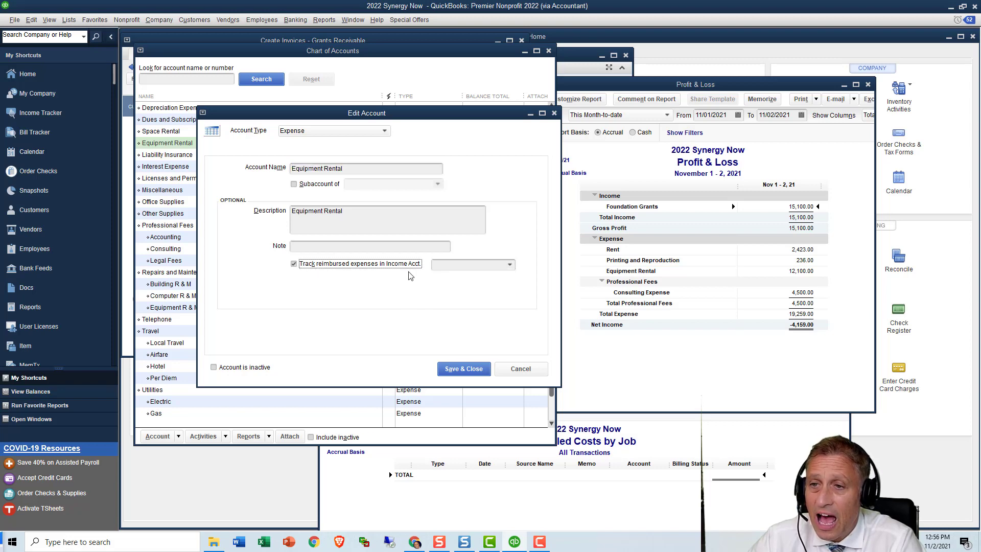
click(510, 266)
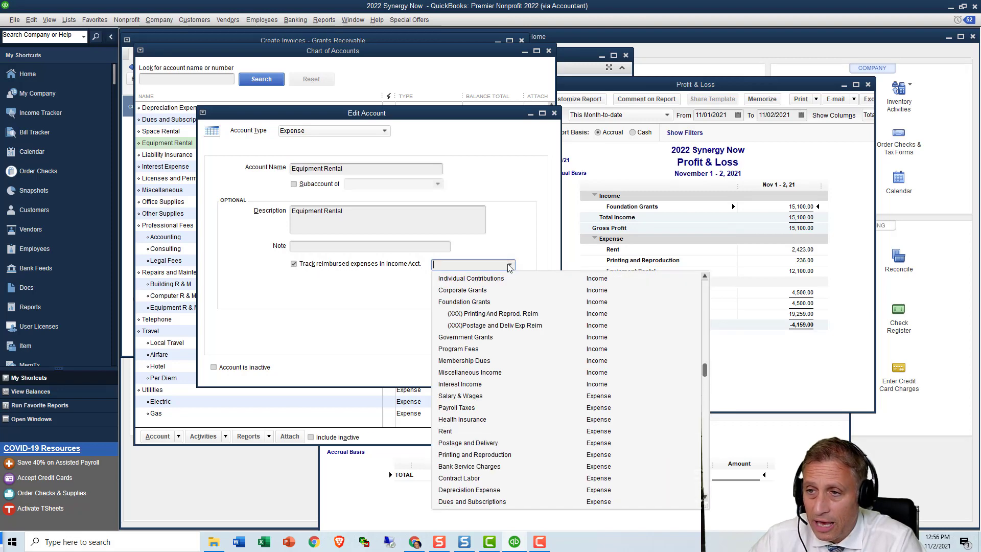
click(481, 305)
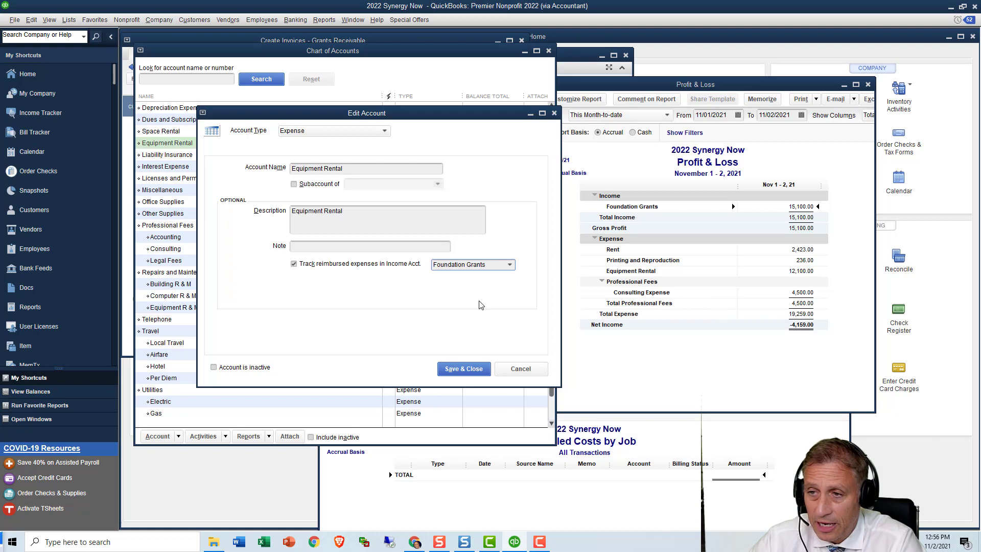
click(521, 369)
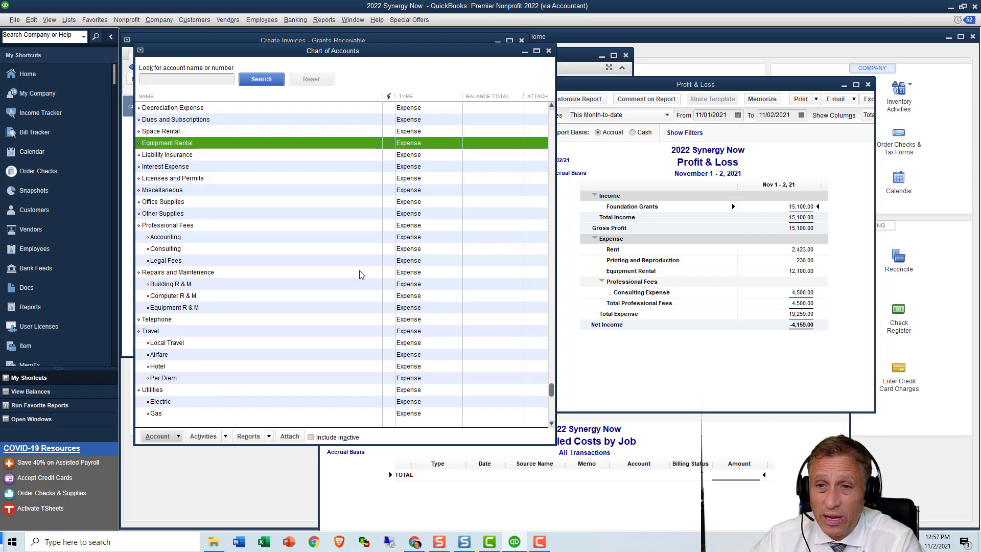
Step: Try to set the Postage and Delivery expense account to track reimbursed expenses in the Foundation Grants income account
scroll(361, 275, up, 1)
scroll(361, 274, up, 1)
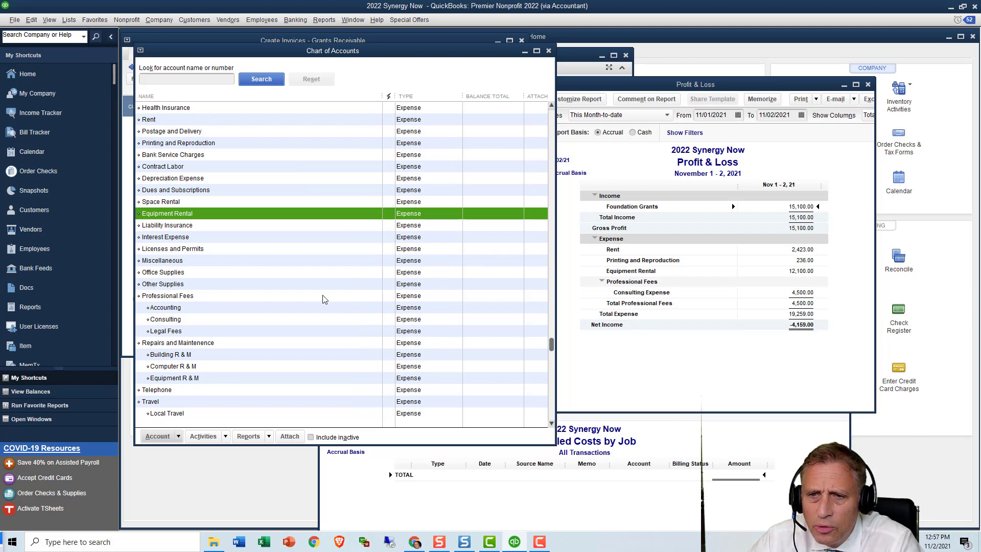
scroll(326, 299, down, 1)
scroll(326, 300, down, 1)
scroll(325, 300, up, 4)
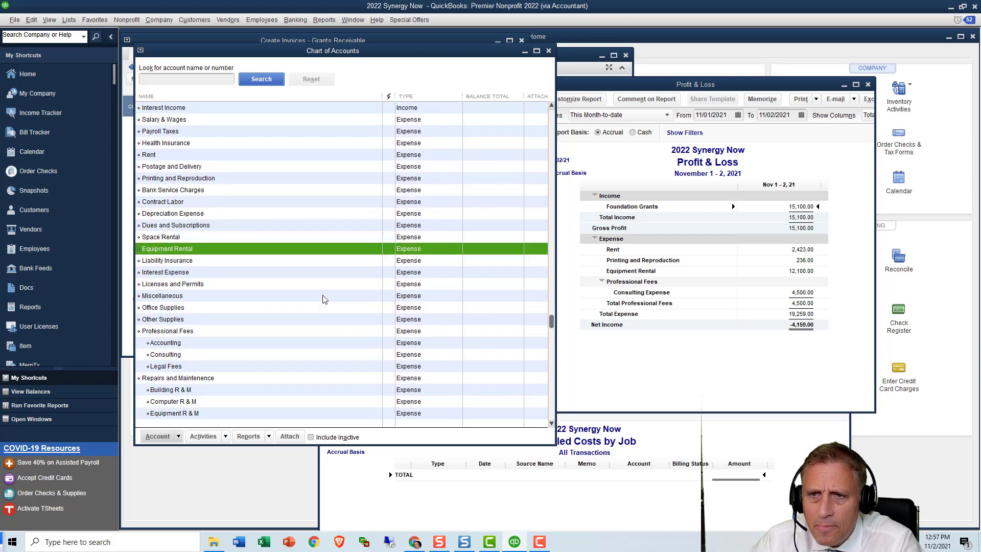
click(192, 202)
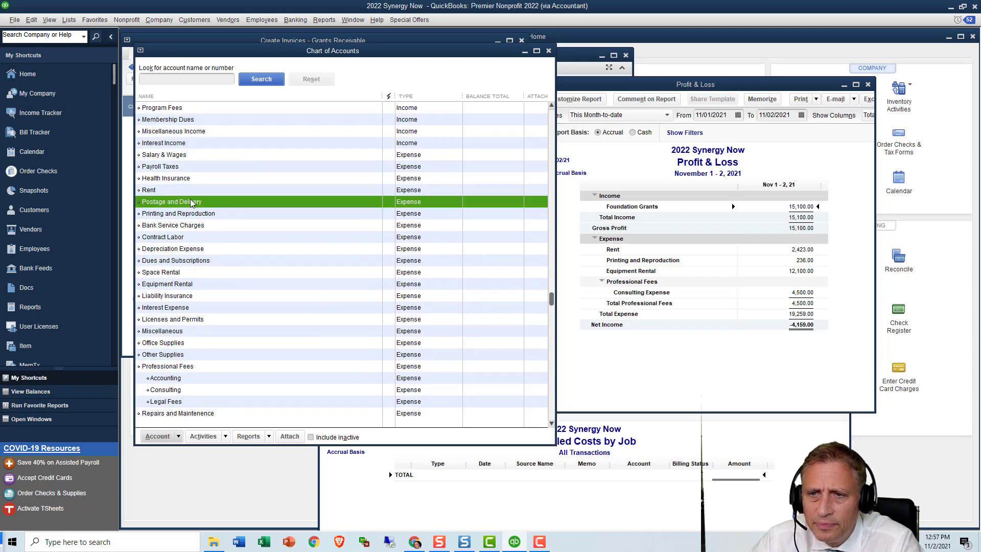
click(158, 436)
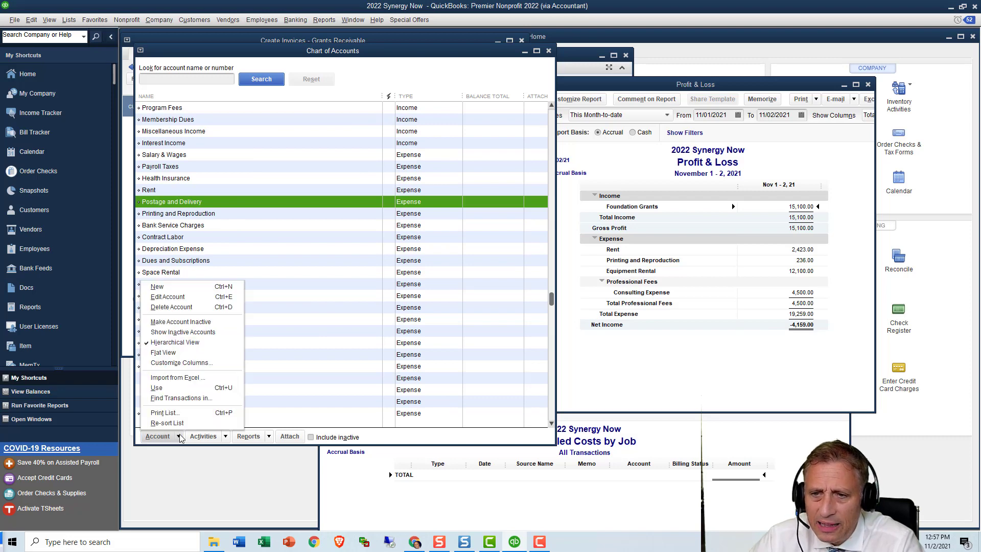
click(175, 300)
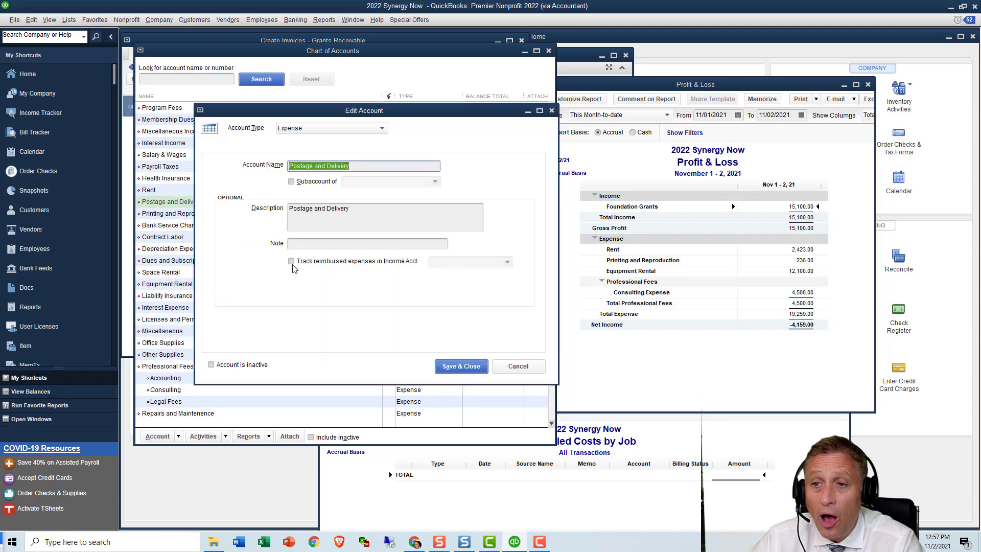
click(291, 262)
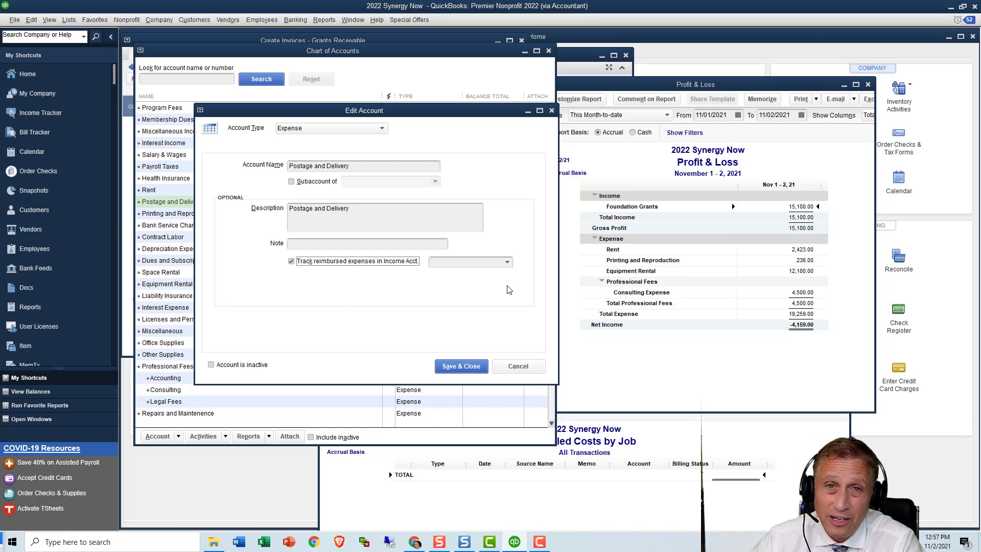
click(507, 262)
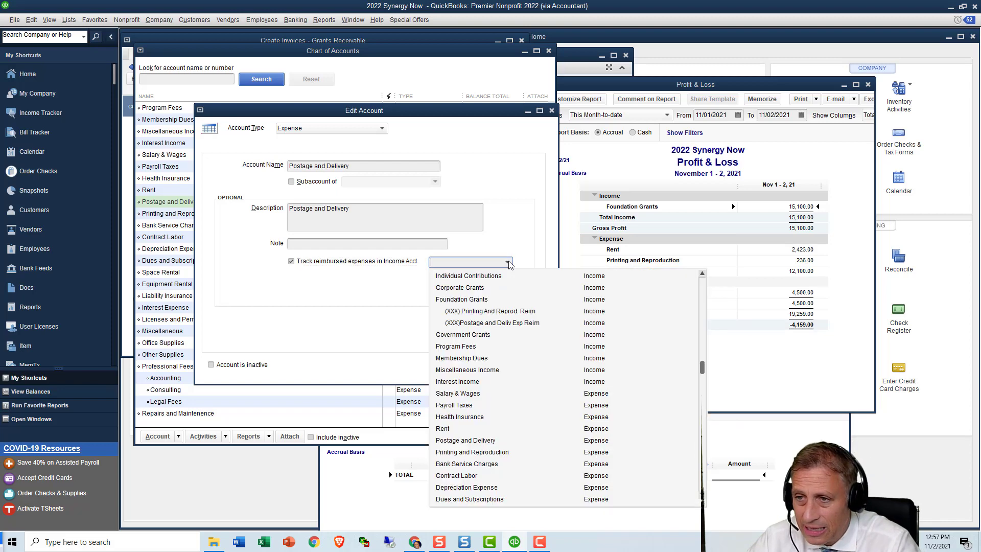
click(482, 301)
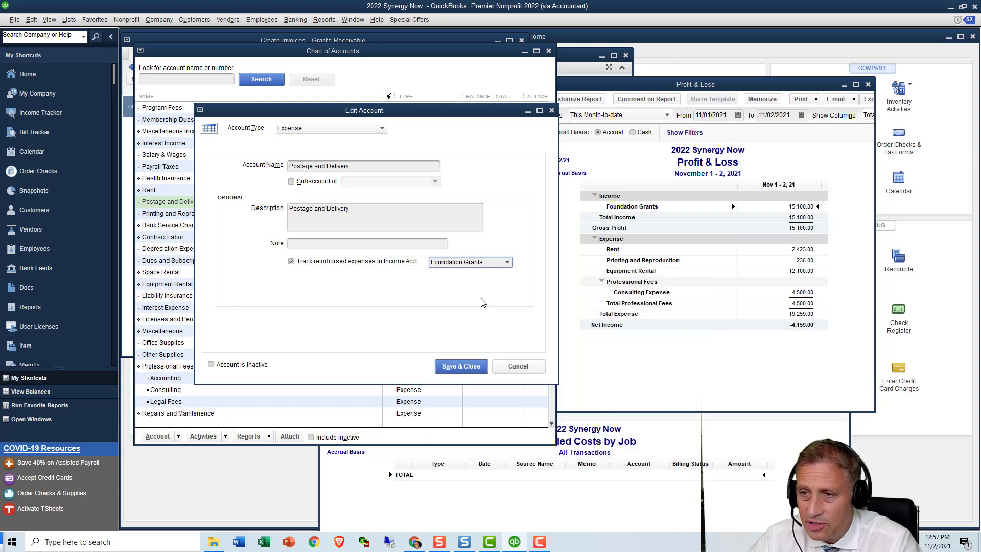
click(459, 367)
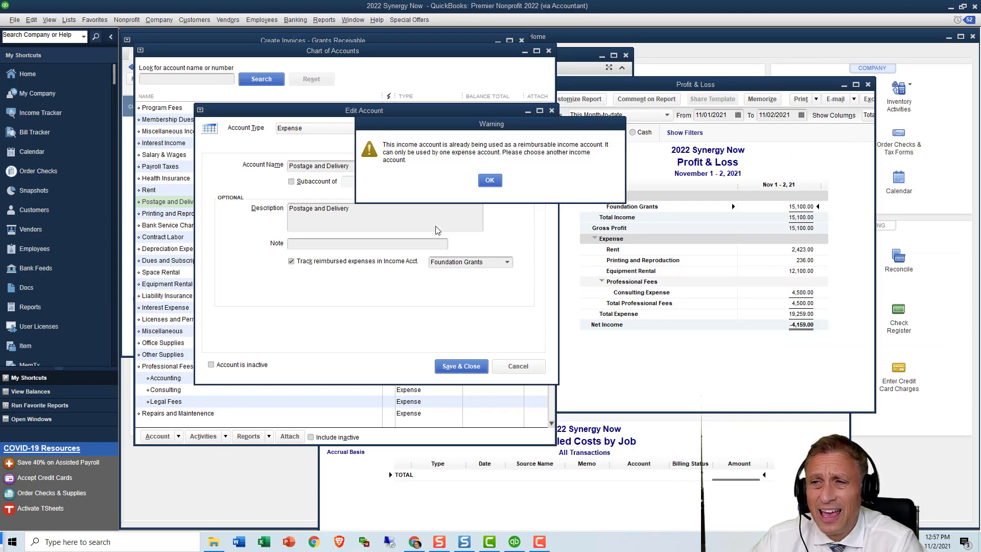
click(484, 181)
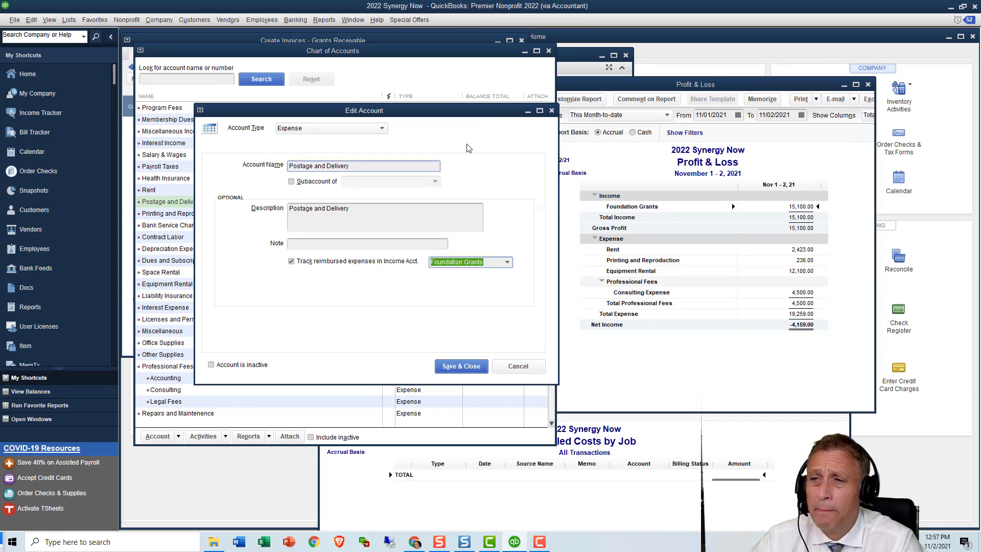
drag(450, 112, 825, 154)
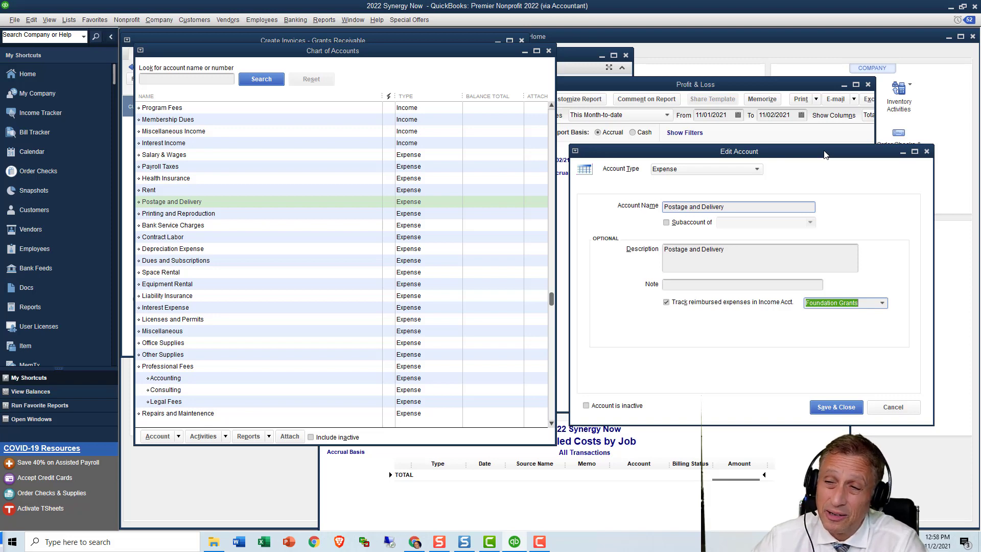
drag(825, 154, 560, 140)
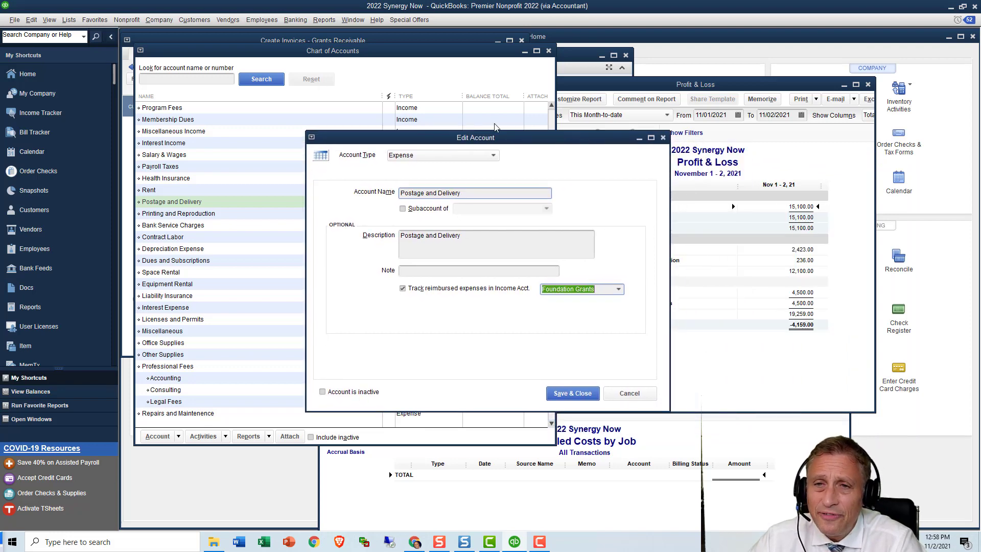
Step: Bring up the chart of accounts and examine the subaccounts under the Foundation Grants income account
click(69, 21)
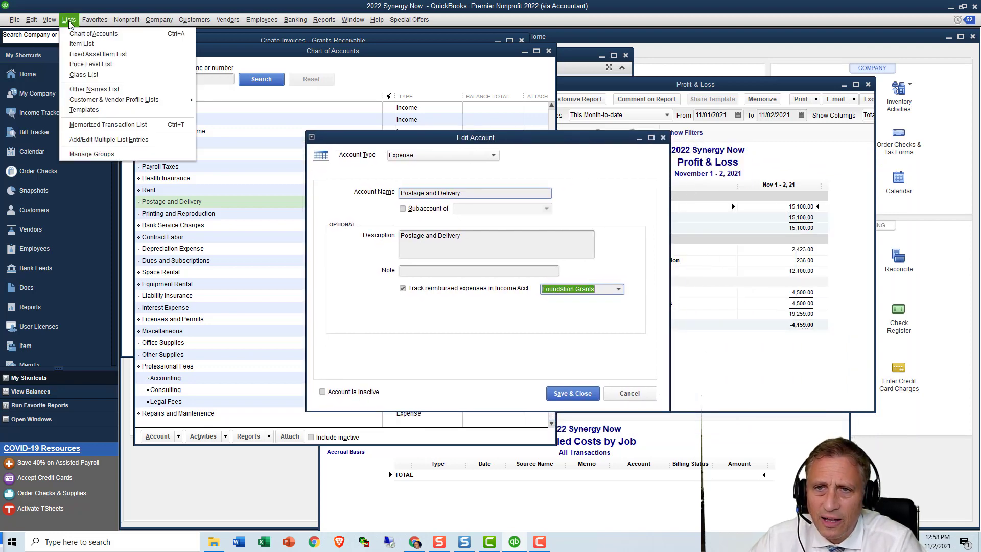
click(77, 33)
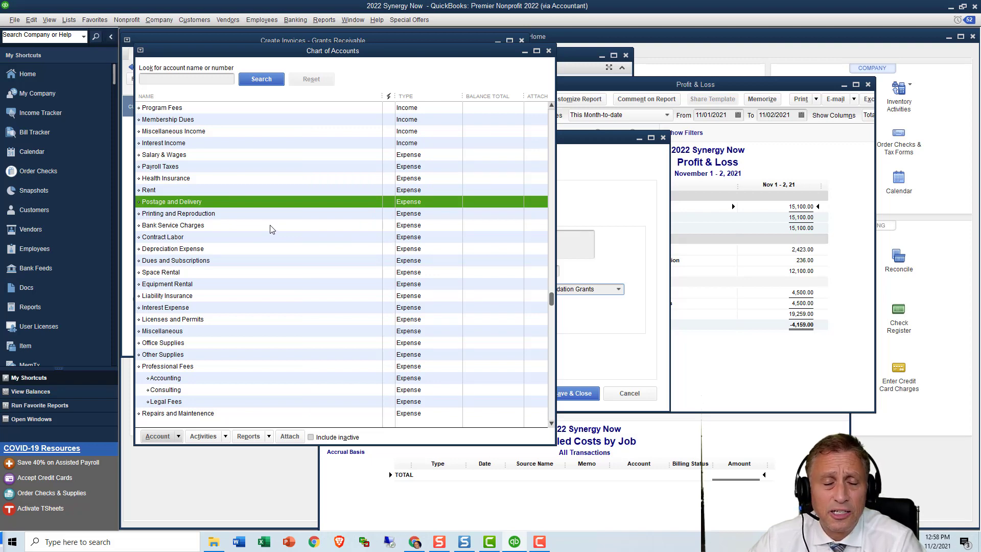
scroll(270, 229, down, 5)
scroll(271, 230, up, 8)
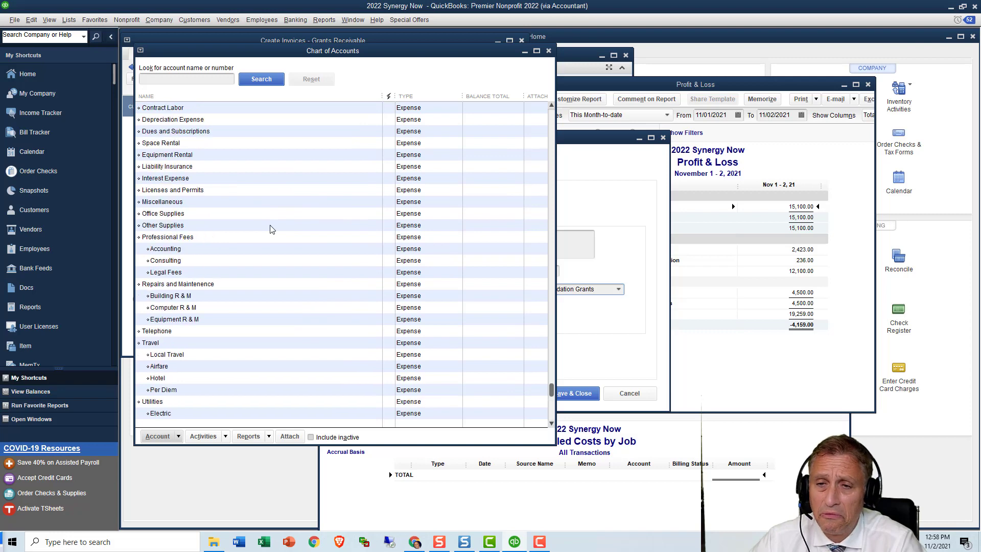
scroll(271, 229, up, 1)
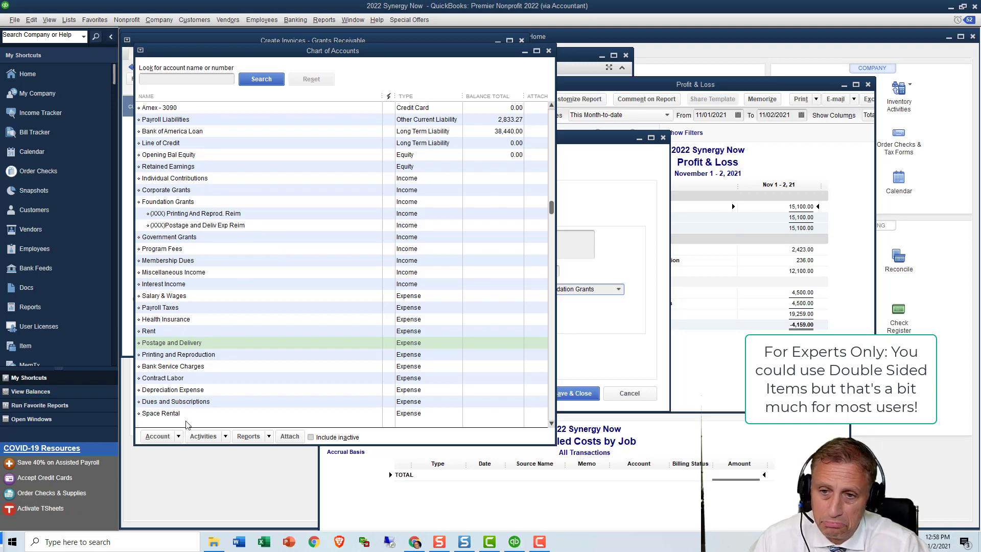
Step: Start a new Income account as a subaccount of Foundation Grants, discarding the unsaved Postage and Delivery account changes
click(177, 437)
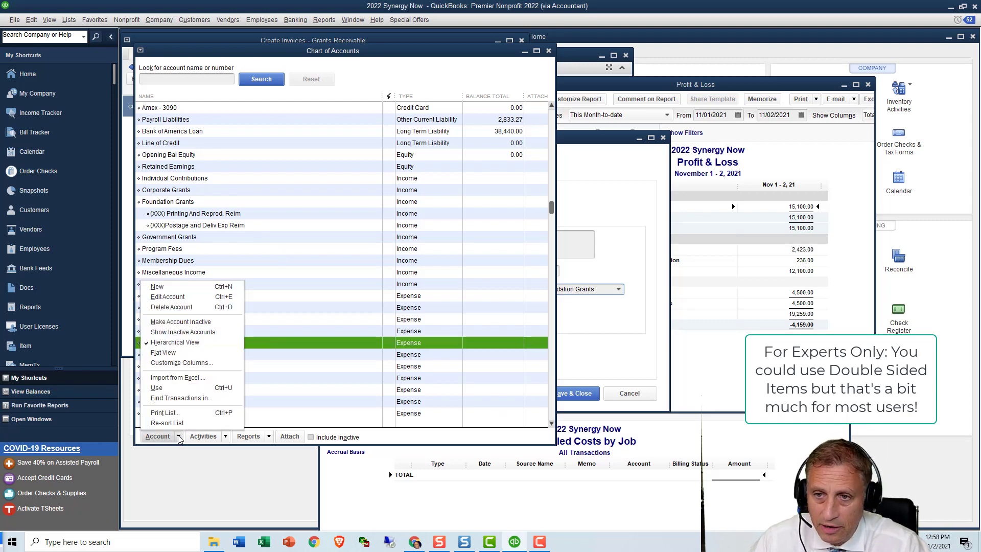
click(175, 289)
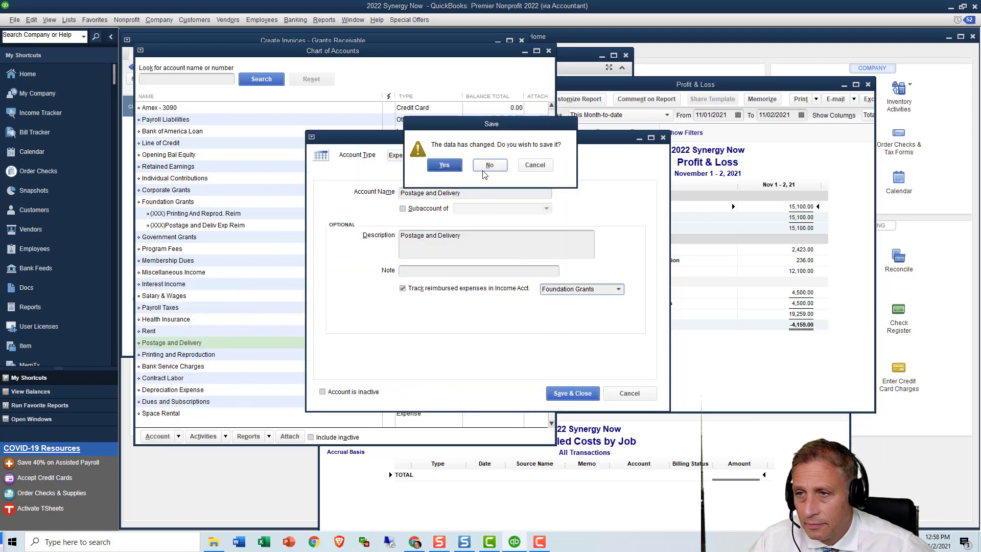
click(488, 168)
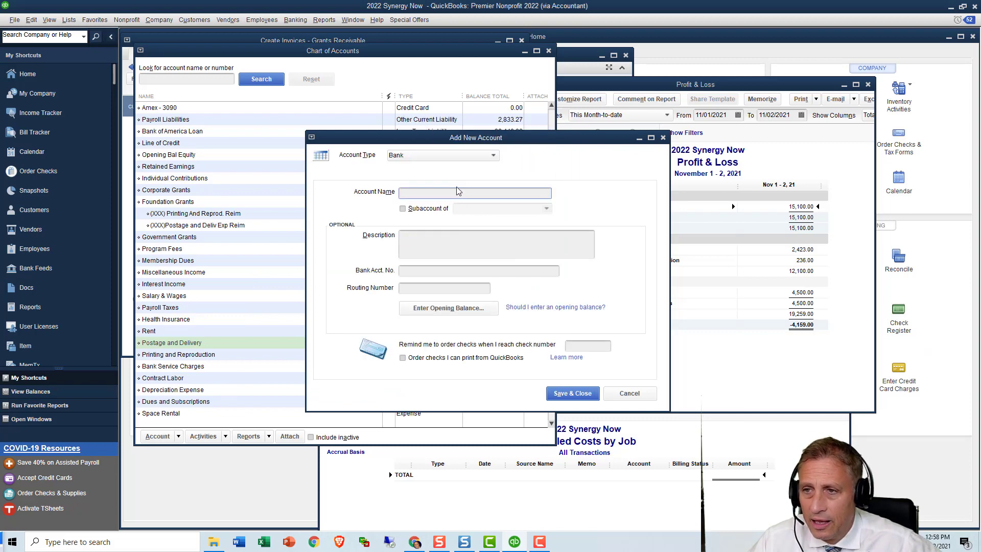
click(494, 155)
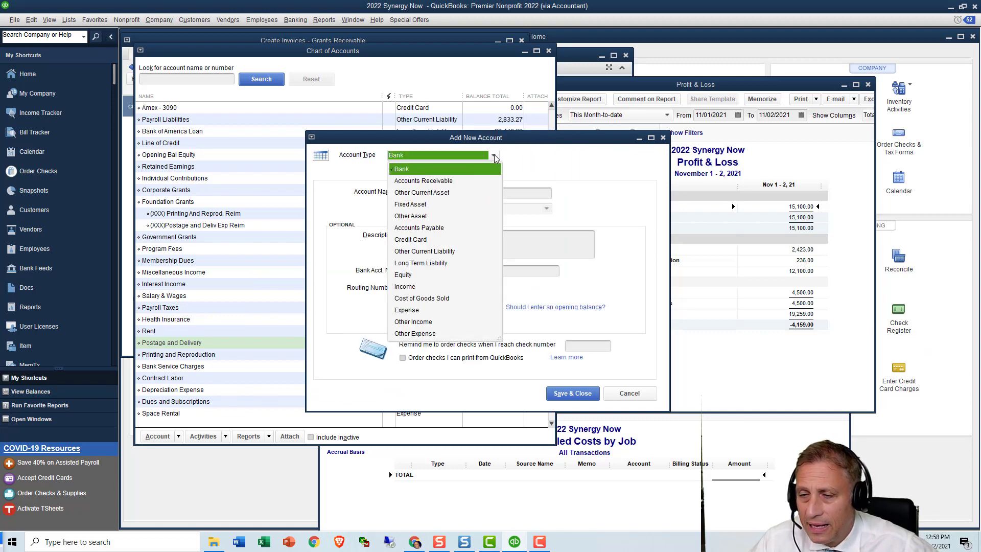
click(425, 287)
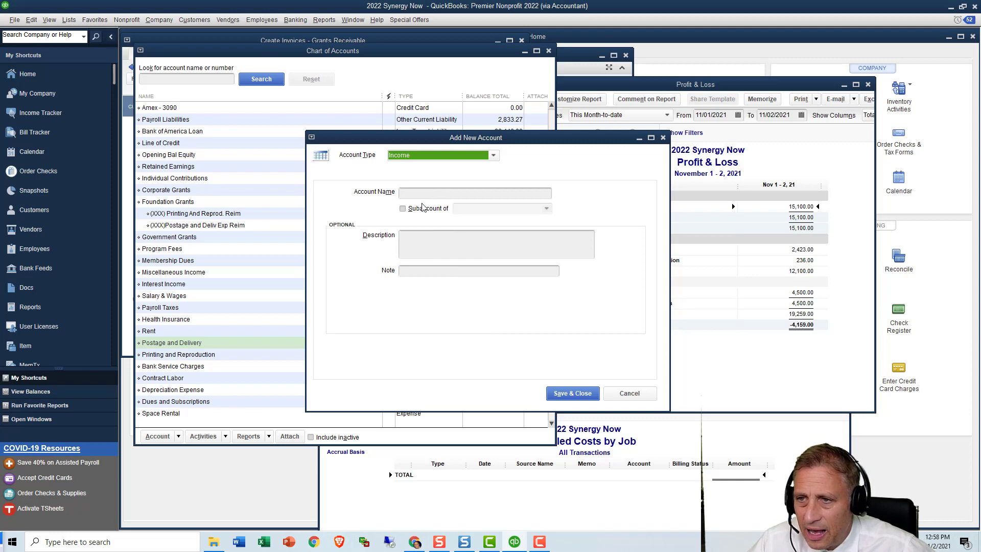
click(404, 209)
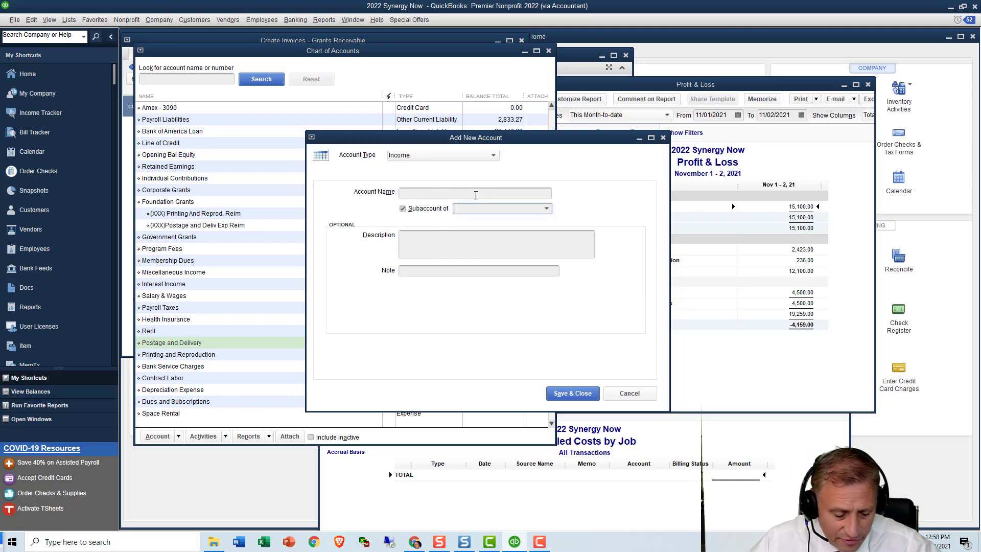
text(Foundation Grants)
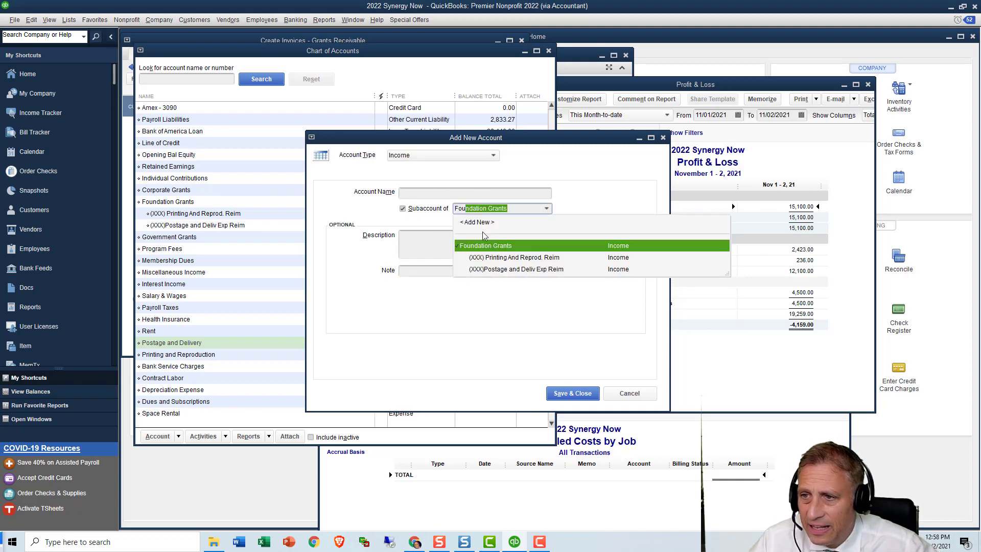
click(483, 246)
Step: Try naming the new Foundation Grants subaccount (XXX)Postage and Del, and cancel the new account
click(433, 194)
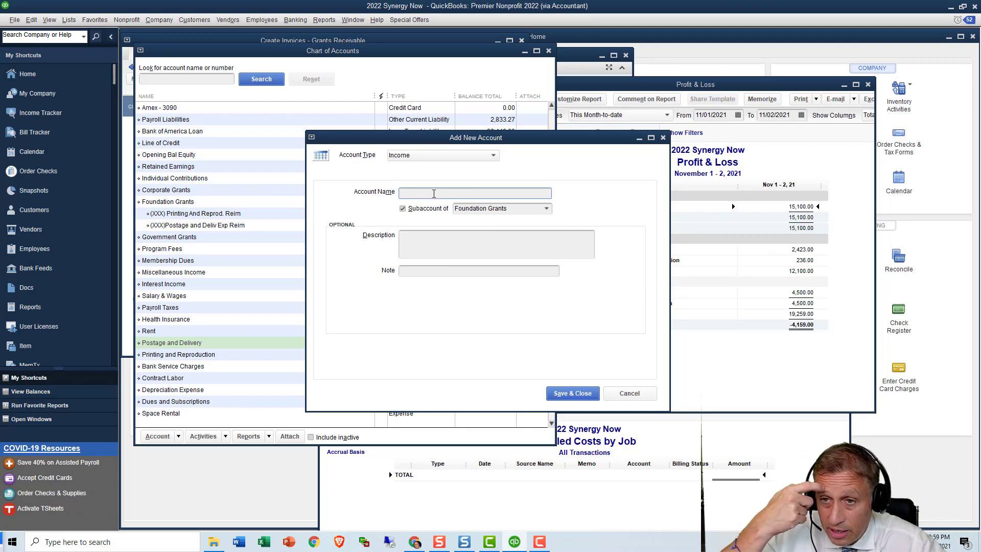
text(Posta)
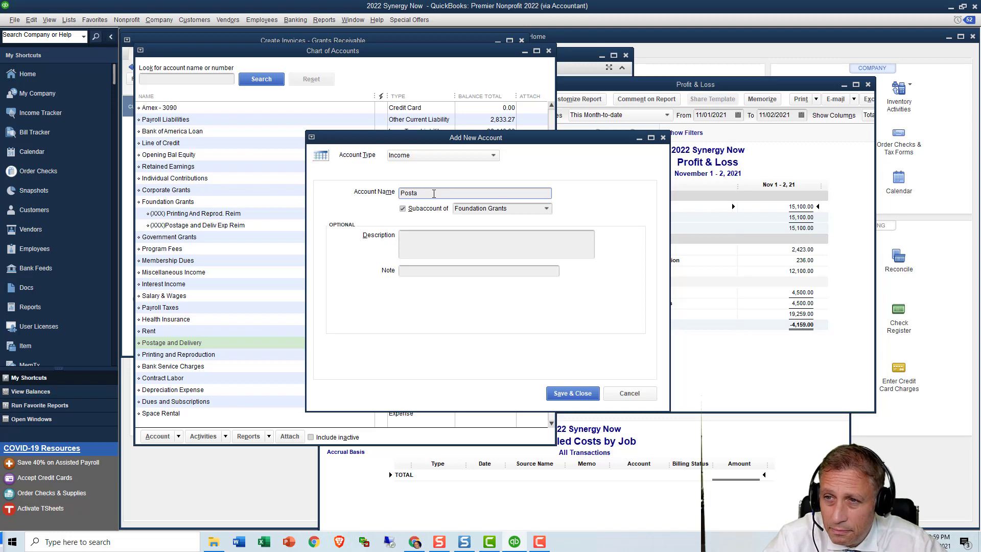
text(ge and)
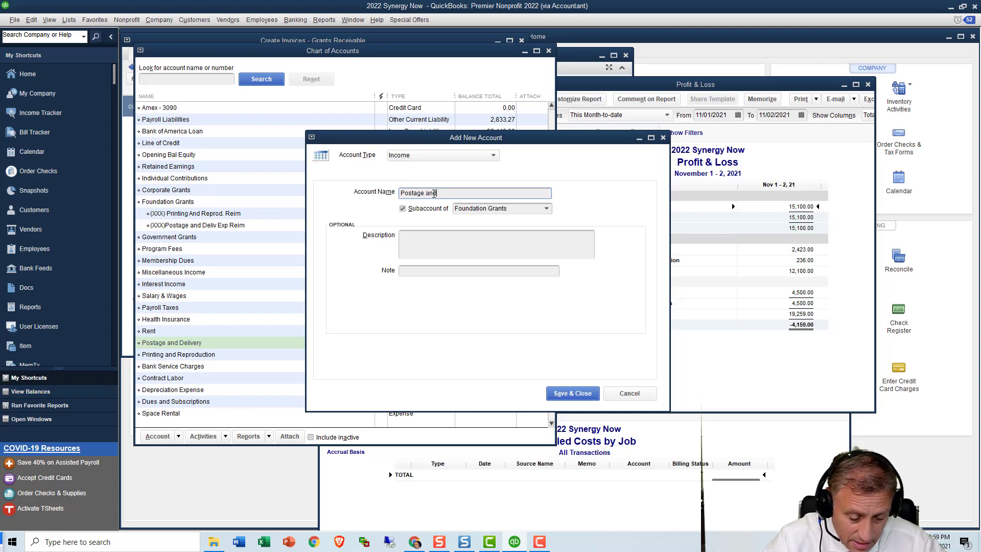
text( Del)
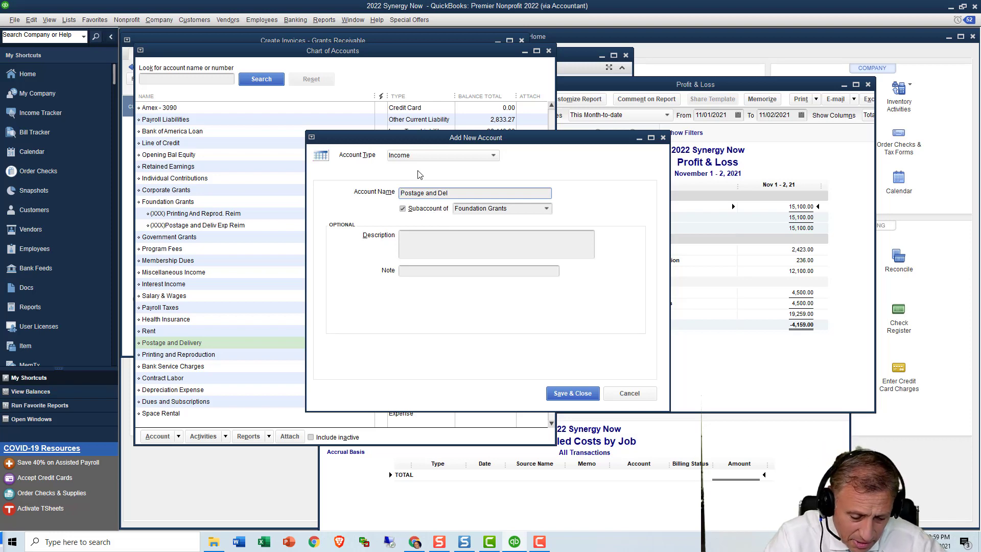
key(Home)
text((XXX))
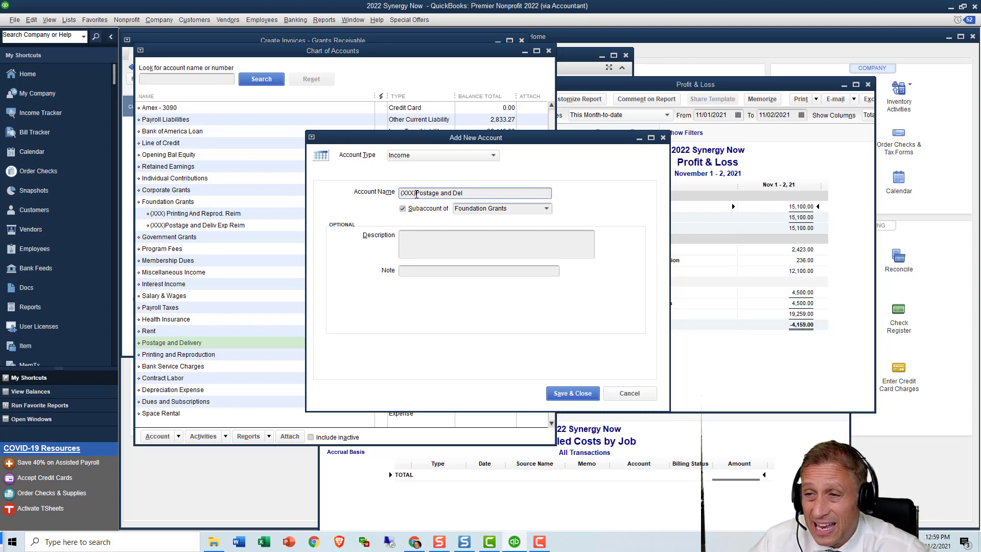
drag(414, 194, 400, 195)
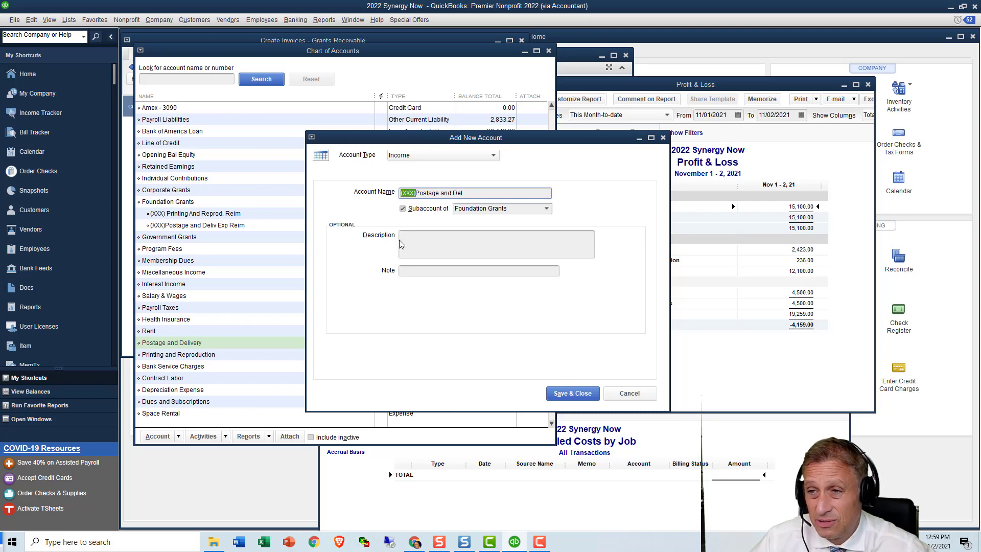
click(626, 394)
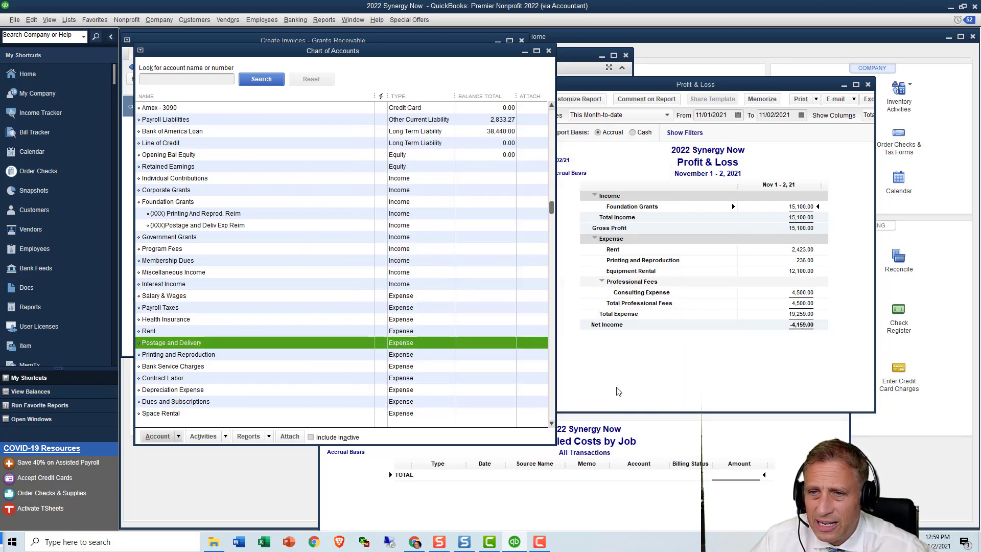
Step: Open the check to ACEP and try entering Postage and Delivery as the account on its second expense line
click(257, 225)
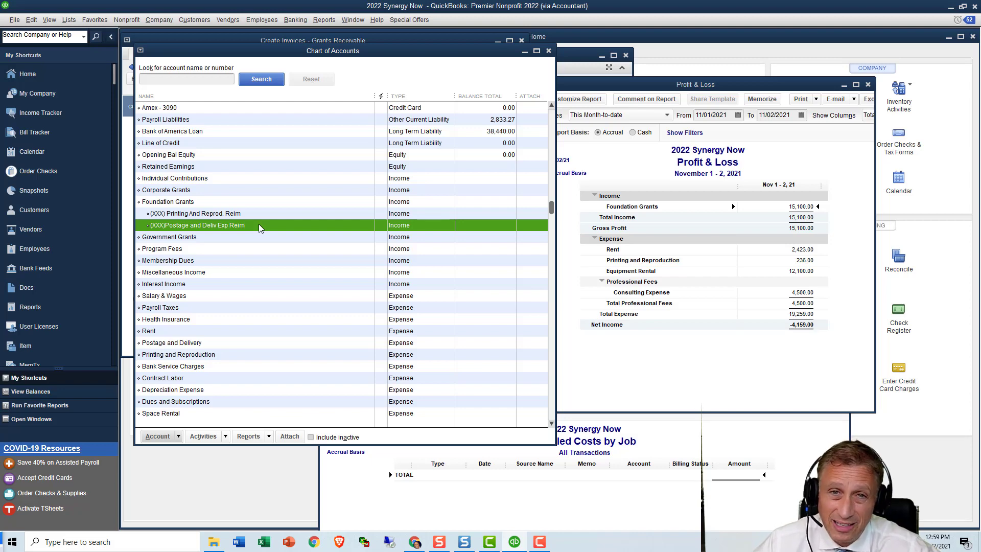
click(297, 20)
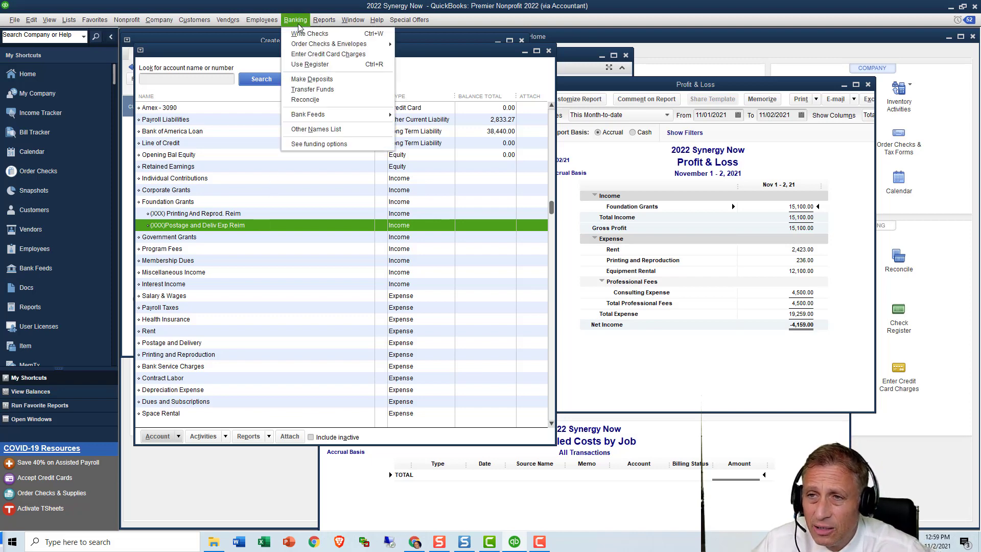
click(302, 32)
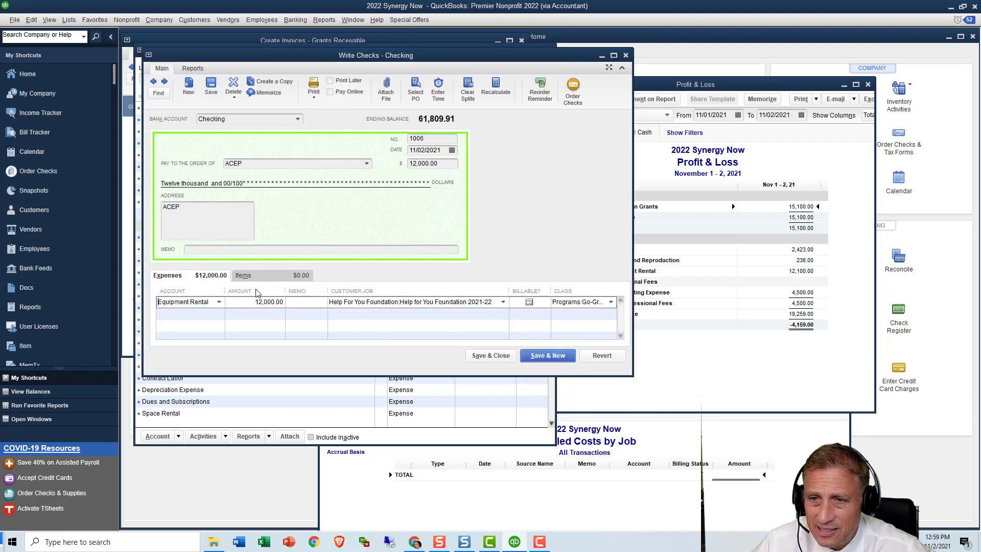
click(220, 315)
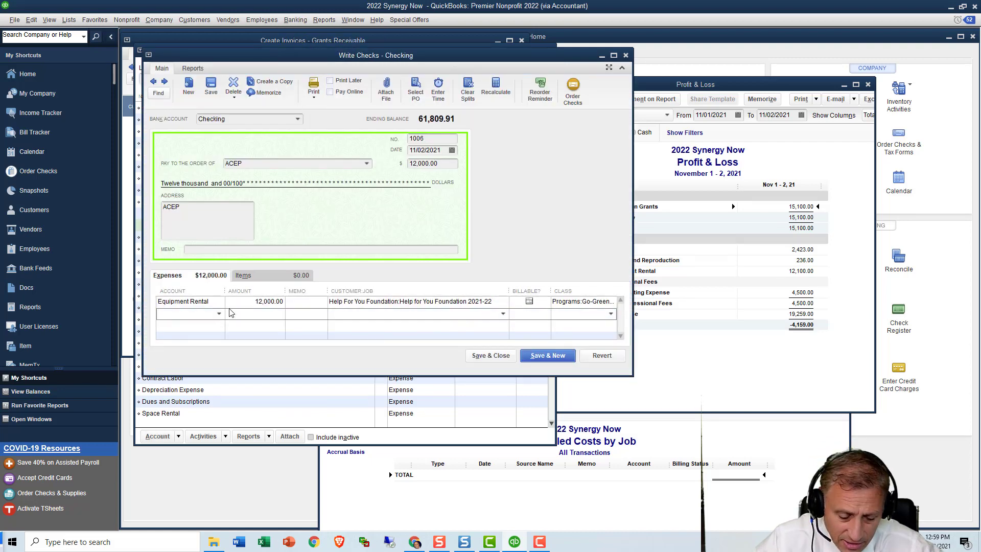
text(pos)
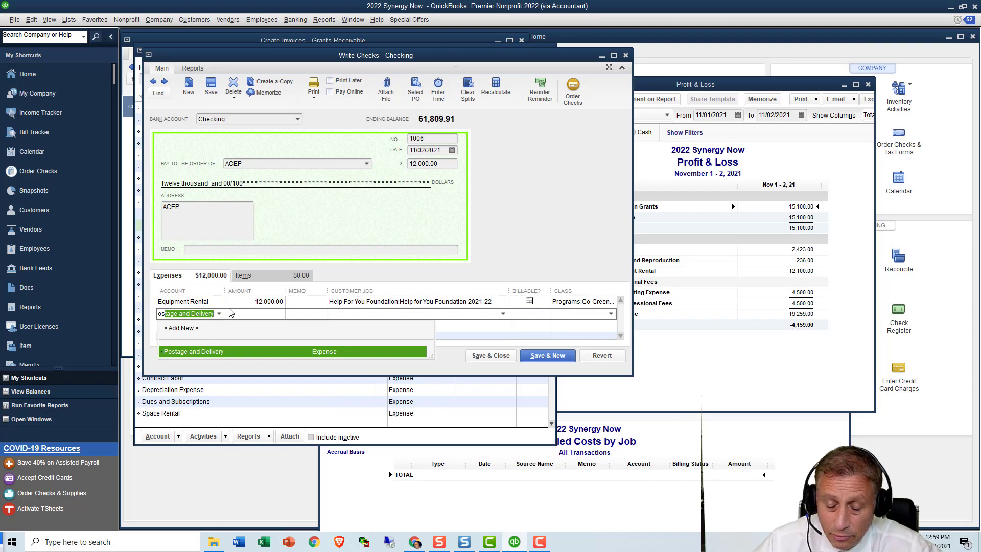
key(BackSpace)
key(BackSpace)
key(BackSpace)
key(BackSpace)
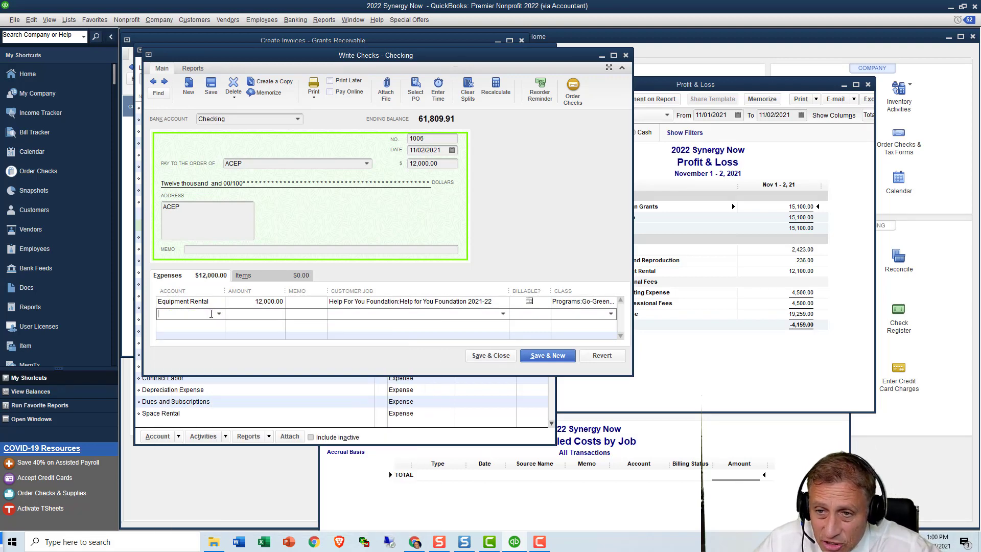
Step: Examine the (XXX) reimbursement income accounts and the expense accounts in the check's account choices, and close the check
click(219, 313)
scroll(260, 270, up, 4)
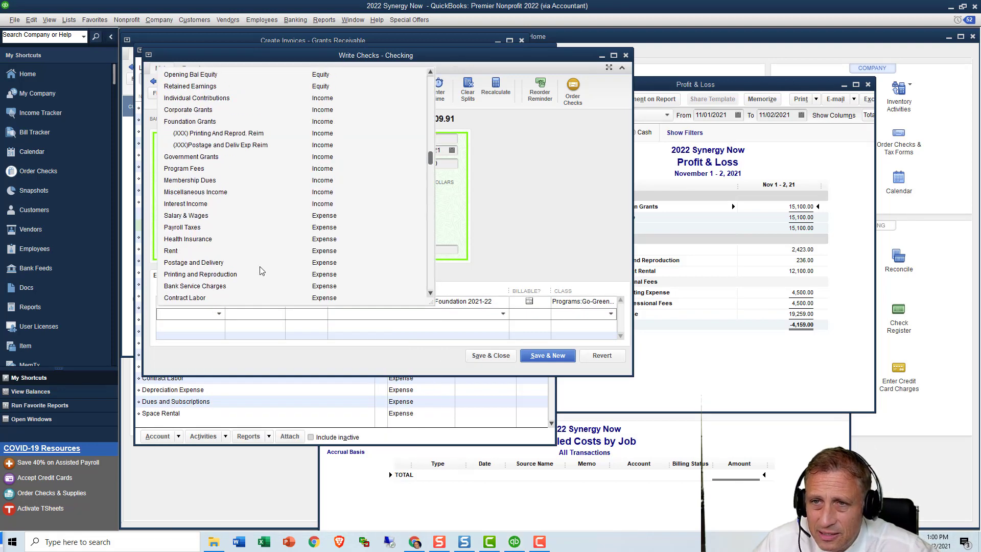
scroll(235, 232, down, 2)
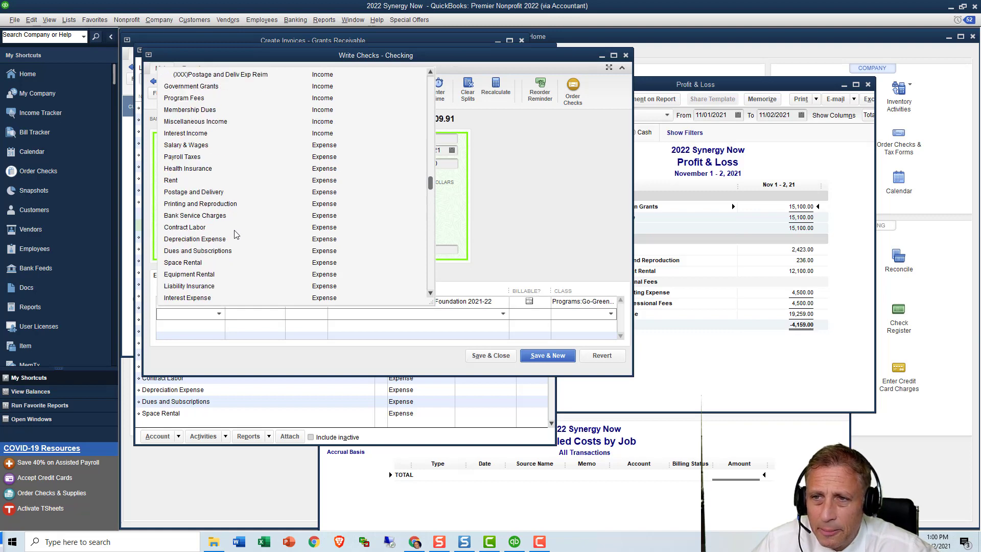
scroll(236, 234, up, 2)
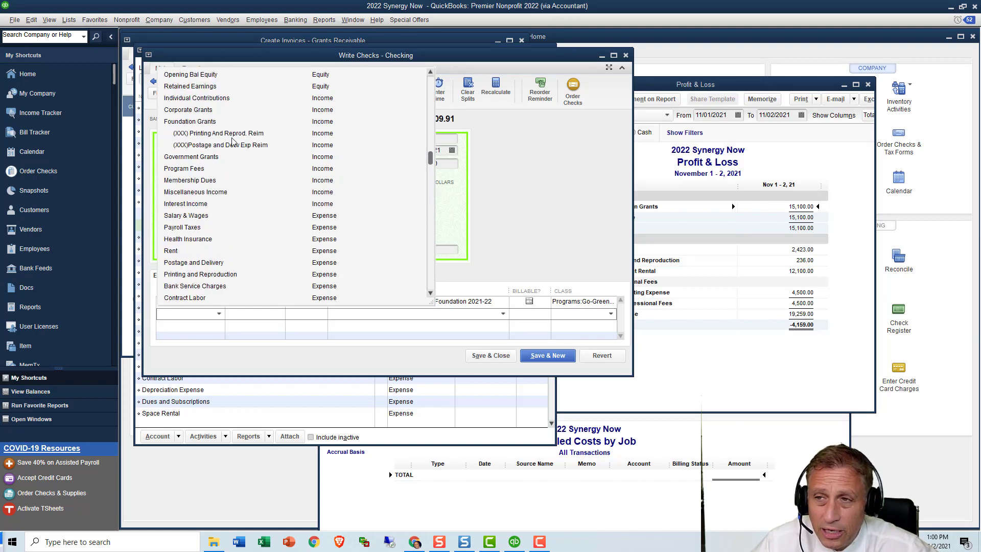
click(570, 186)
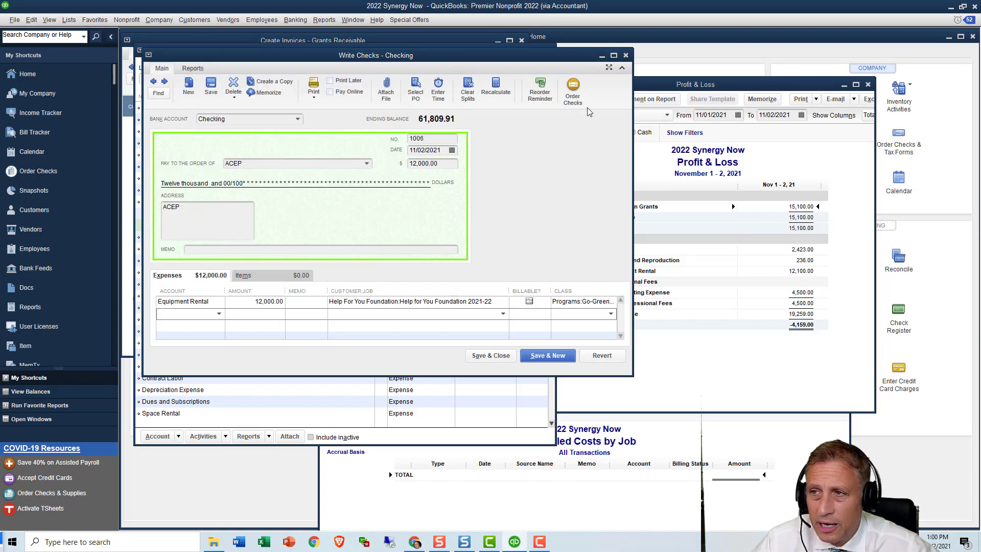
click(626, 56)
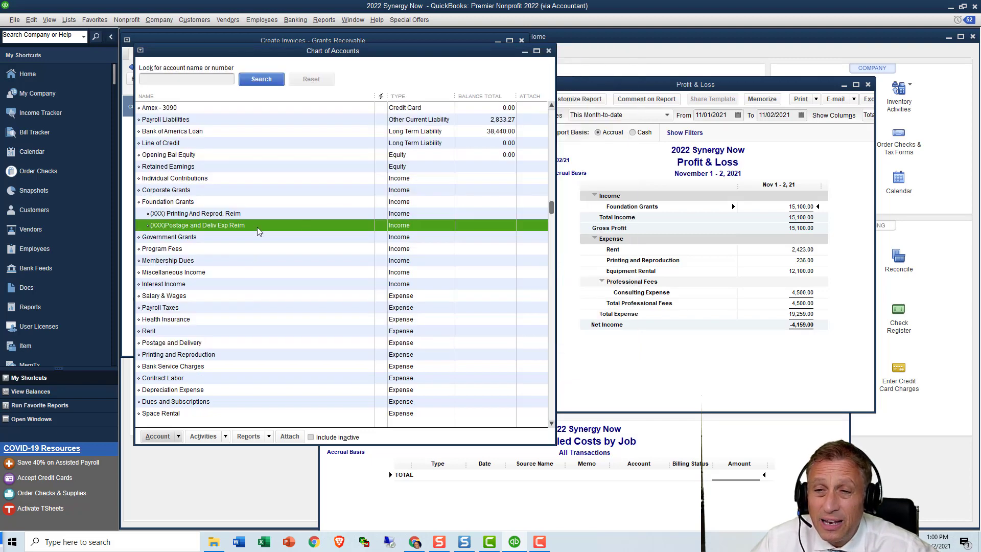
Step: Make the (XXX) Printing And Reprod. Reim subaccount of Foundation Grants inactive
click(262, 213)
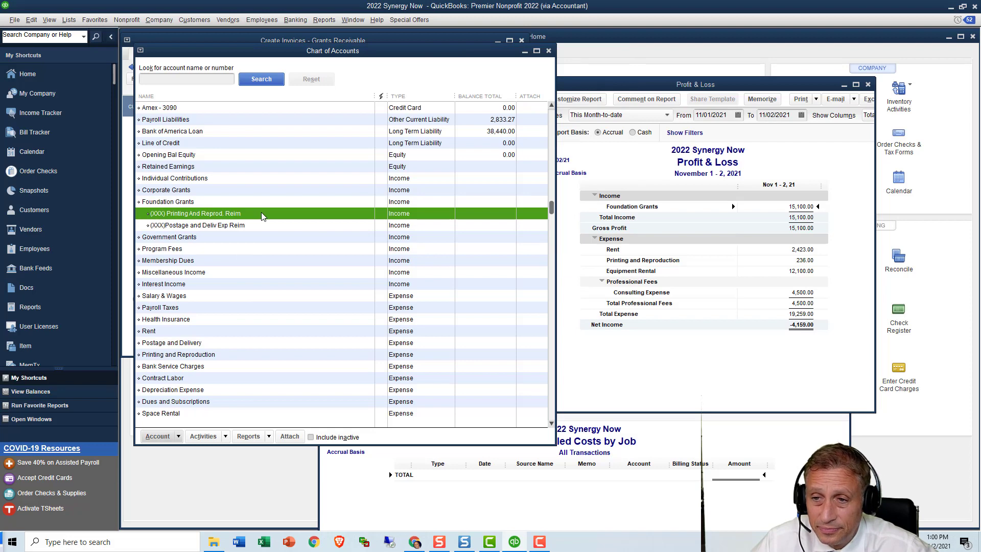
right_click(262, 216)
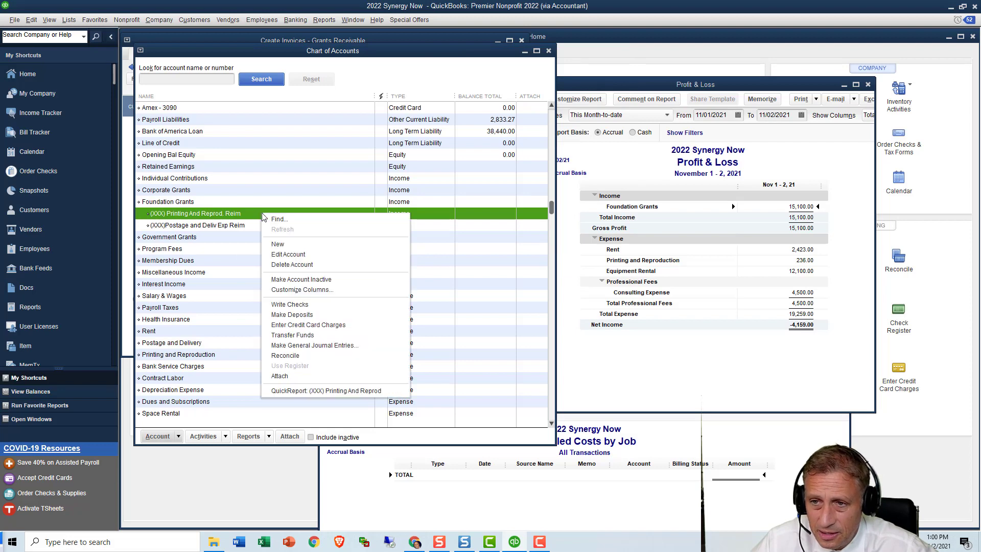
click(285, 281)
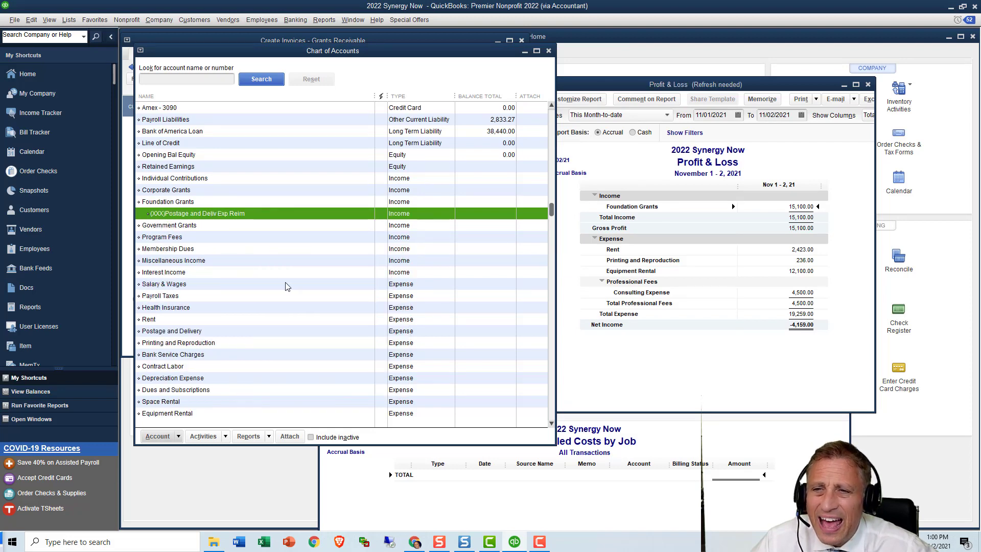
Step: Make the (XXX)Postage and Deliv Exp Reim subaccount of Foundation Grants inactive
right_click(271, 216)
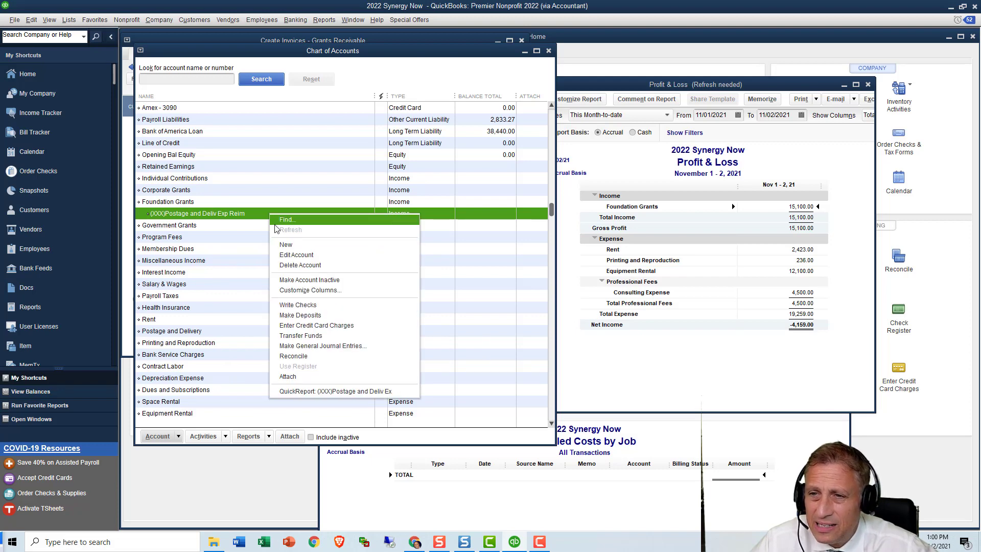
click(287, 280)
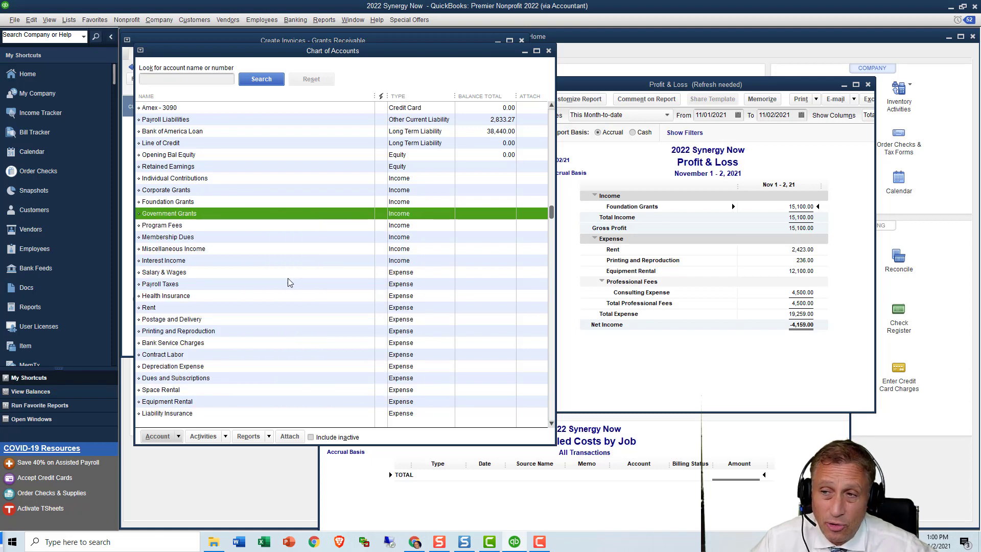
Step: Start a new check, check the income and expense accounts offered for its first expense line, and close the check
click(290, 23)
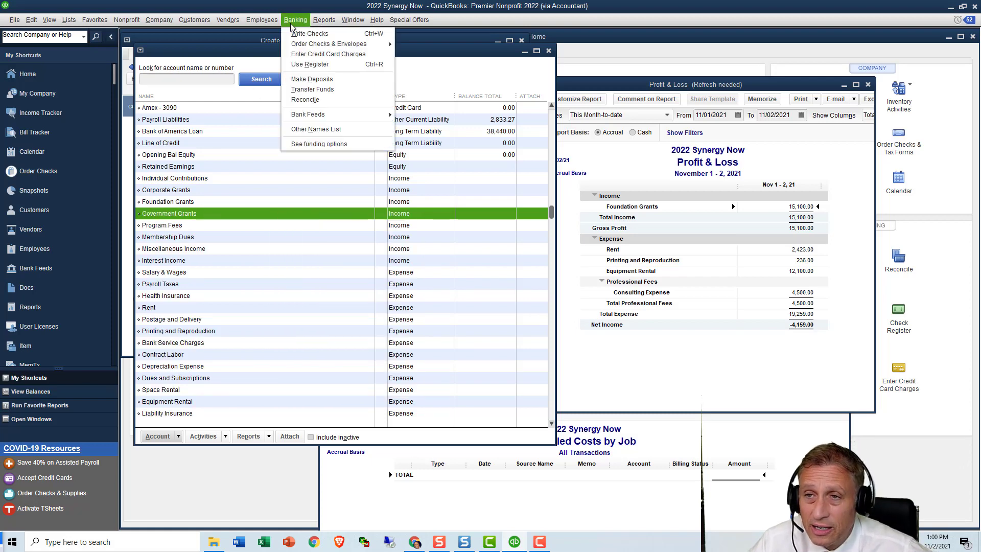
click(291, 32)
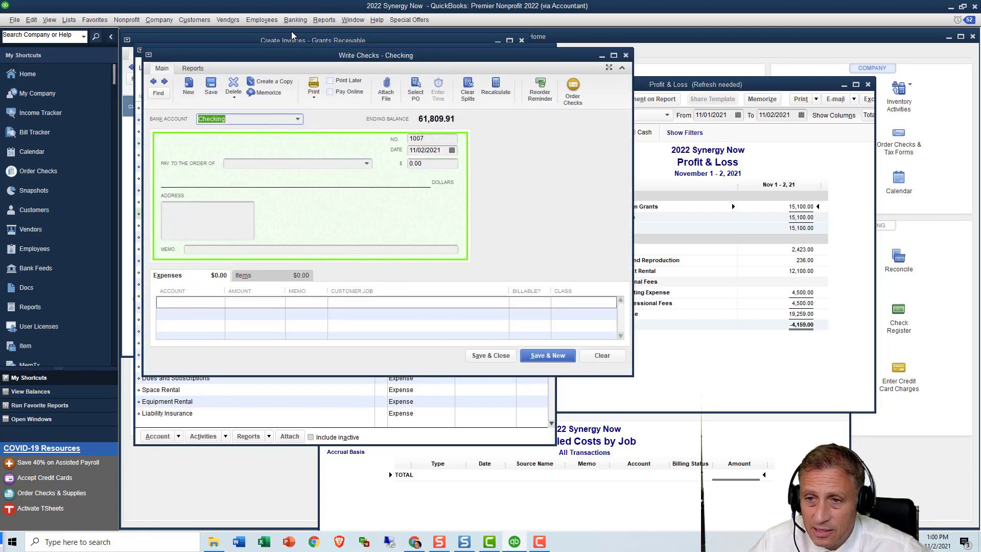
click(215, 305)
click(219, 303)
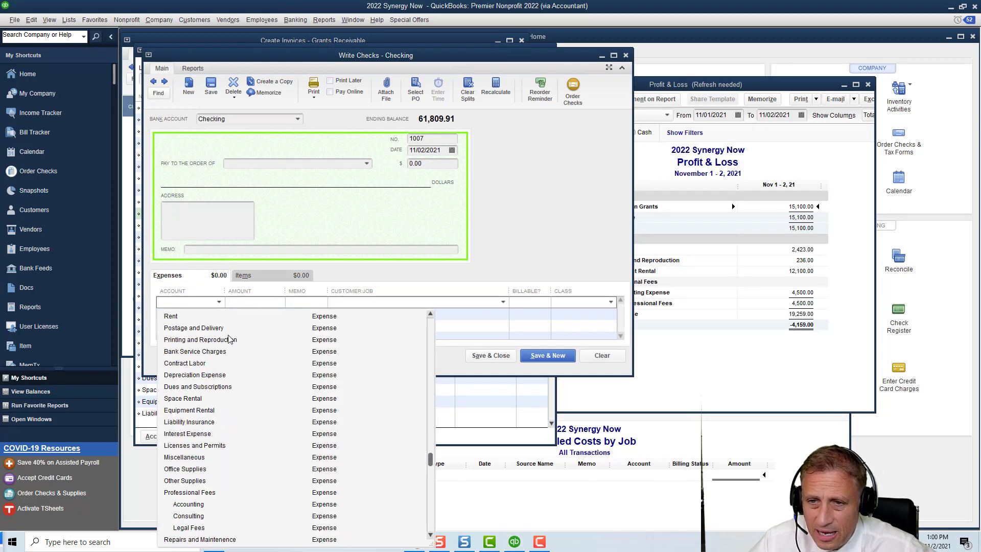
scroll(229, 339, down, 2)
scroll(229, 339, up, 6)
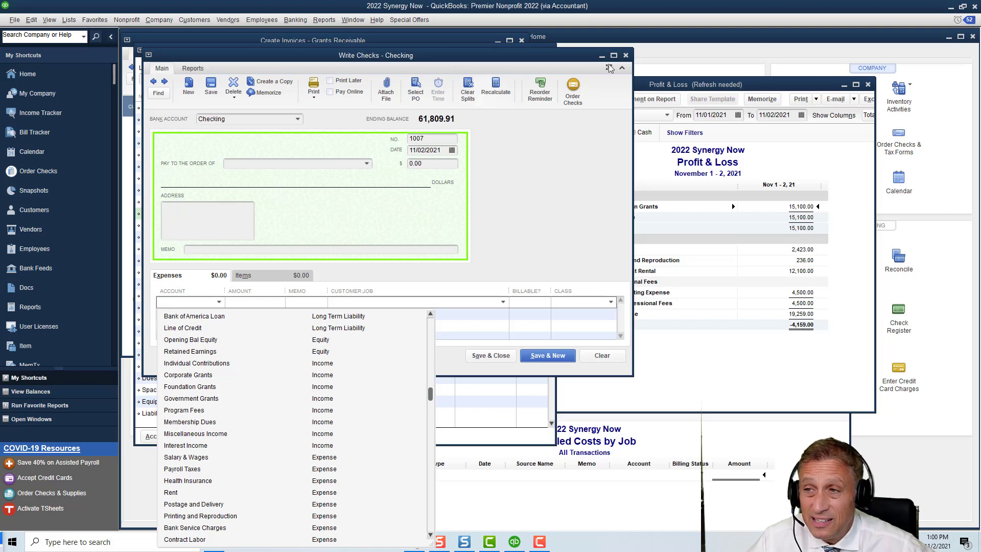
click(625, 57)
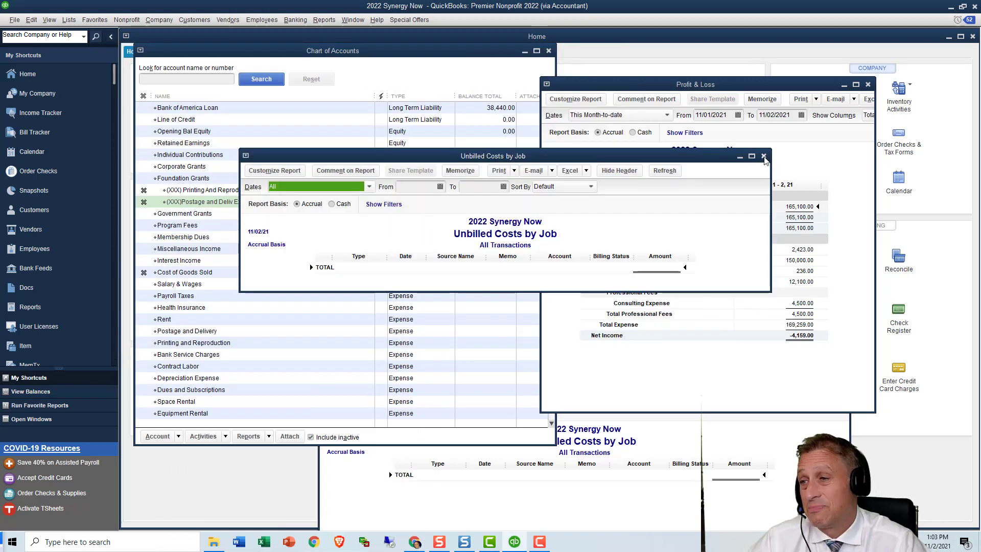
Step: Close the Chart of Accounts and all open report windows, declining to refresh the outdated reports
click(763, 156)
click(868, 85)
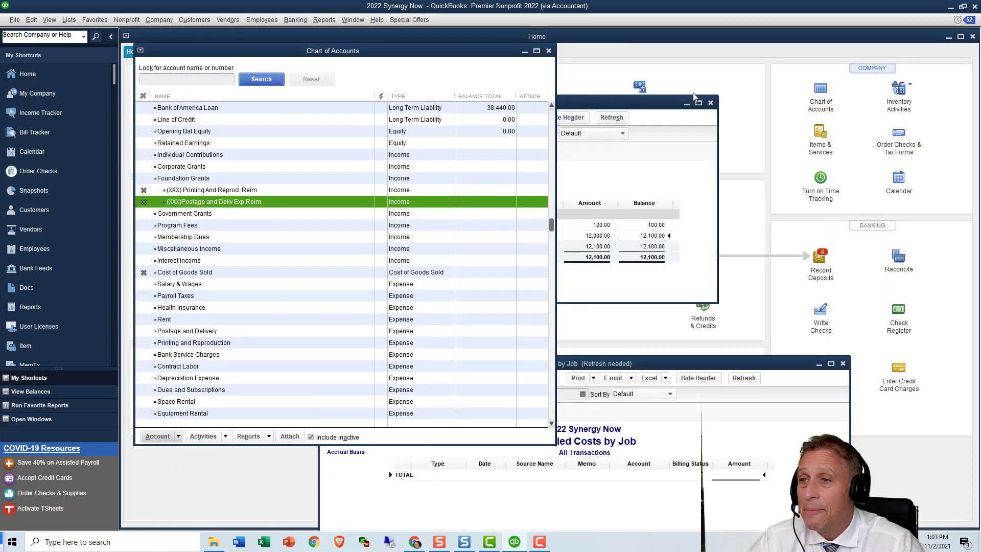
click(549, 53)
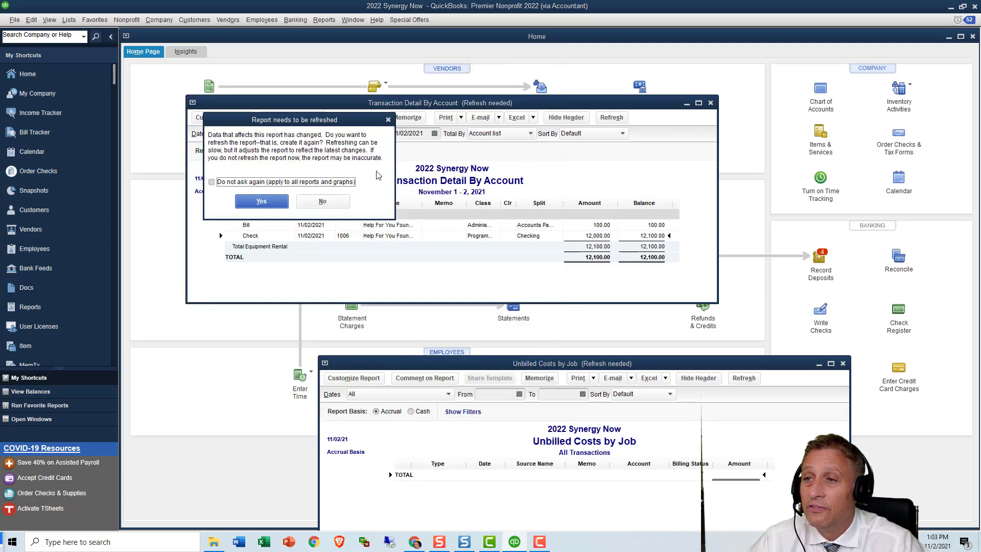
click(308, 204)
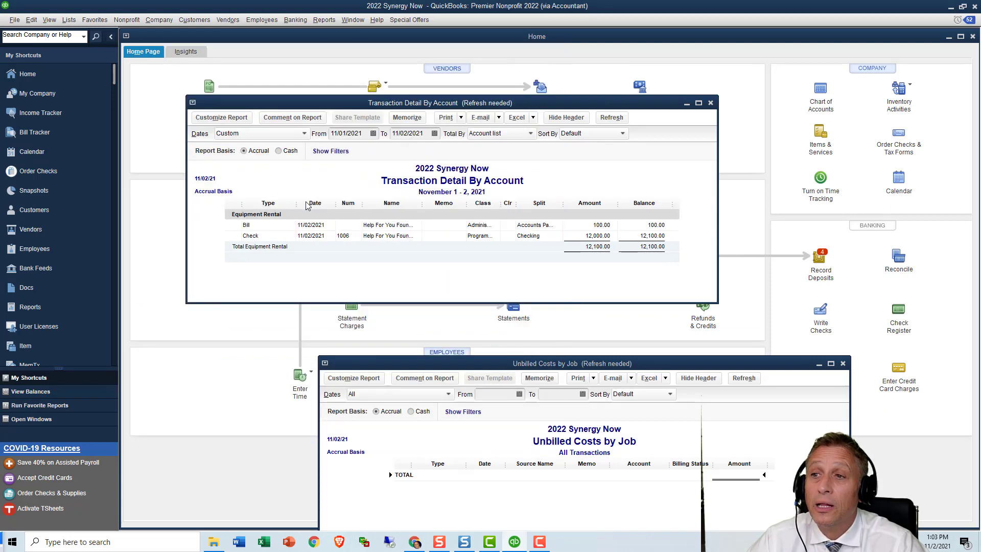
click(710, 103)
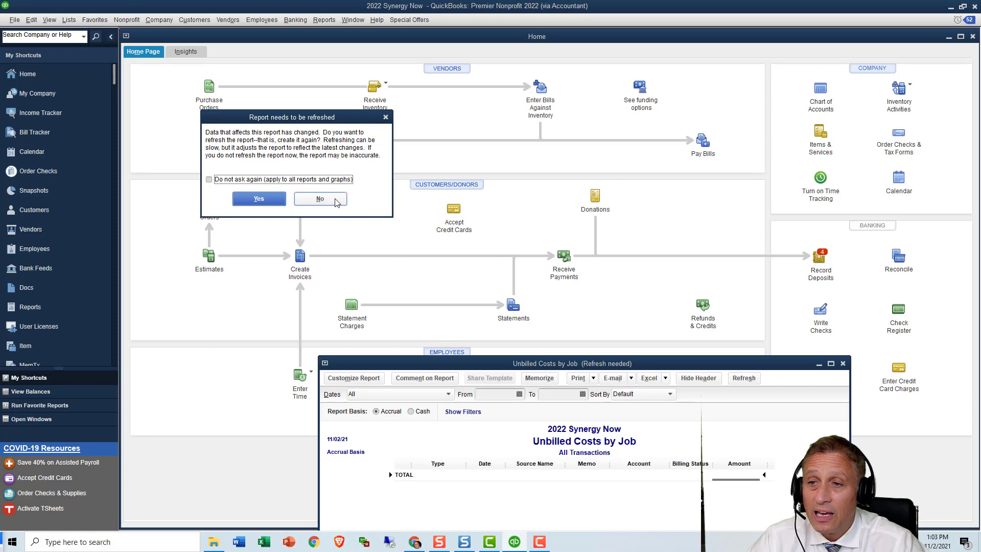
click(320, 199)
click(843, 364)
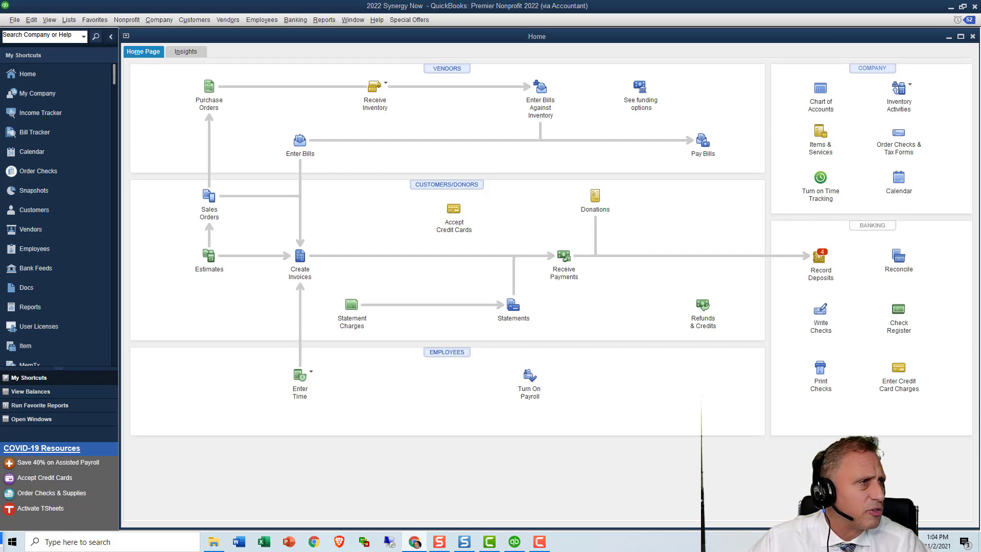
Step: Switch to Chrome and open the November Fundamentals 3 Day Webinar Series: Desktop event from the site's webinar listings
click(414, 541)
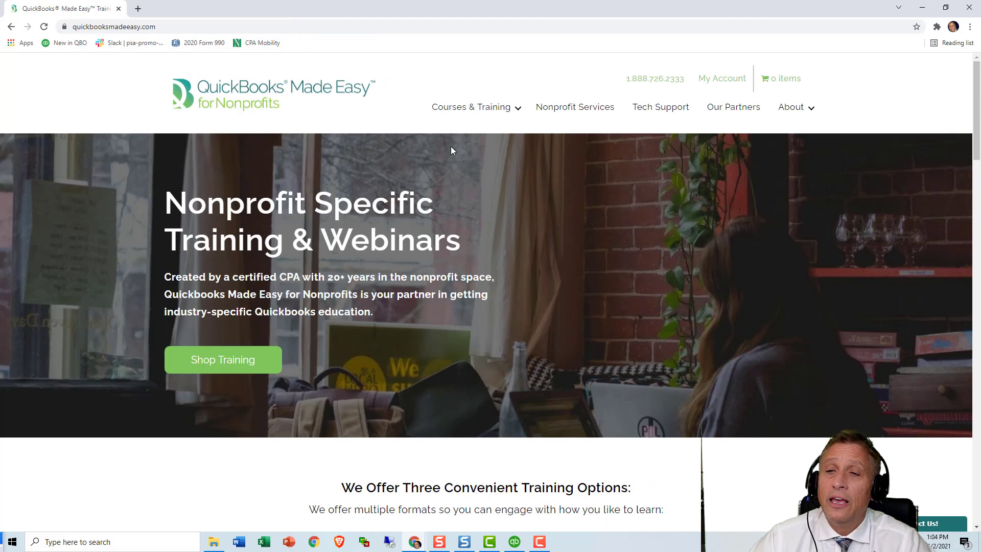
mouse_move(517, 109)
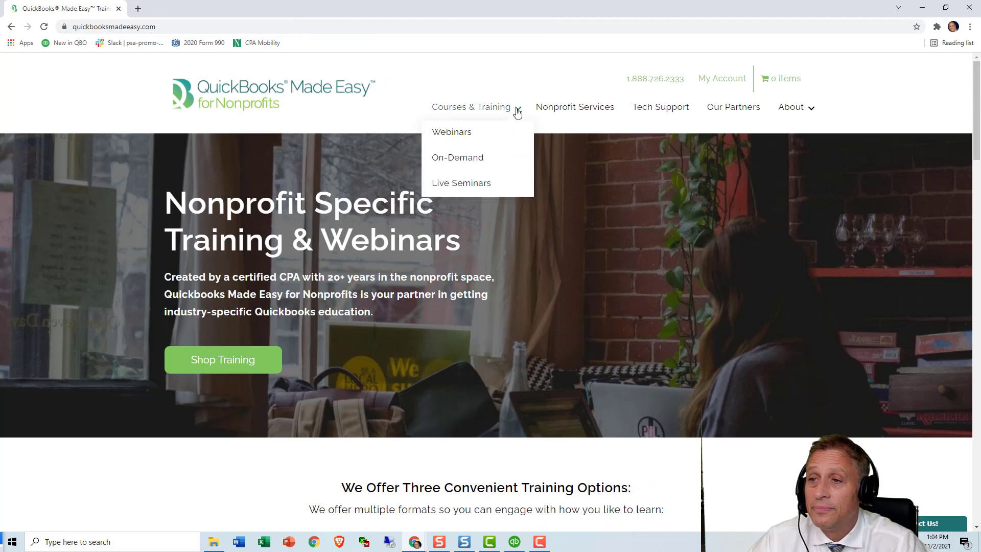
click(468, 138)
scroll(487, 161, down, 4)
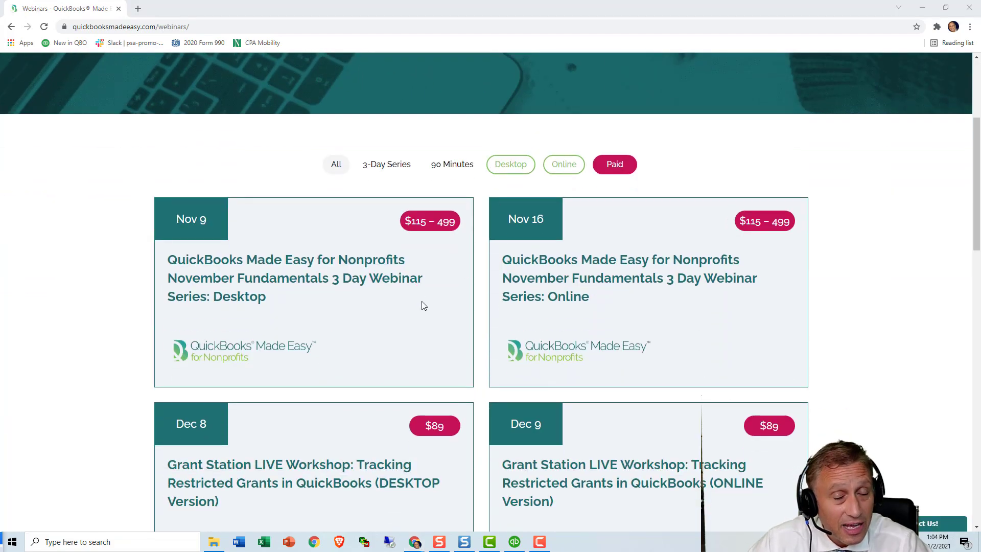
click(388, 281)
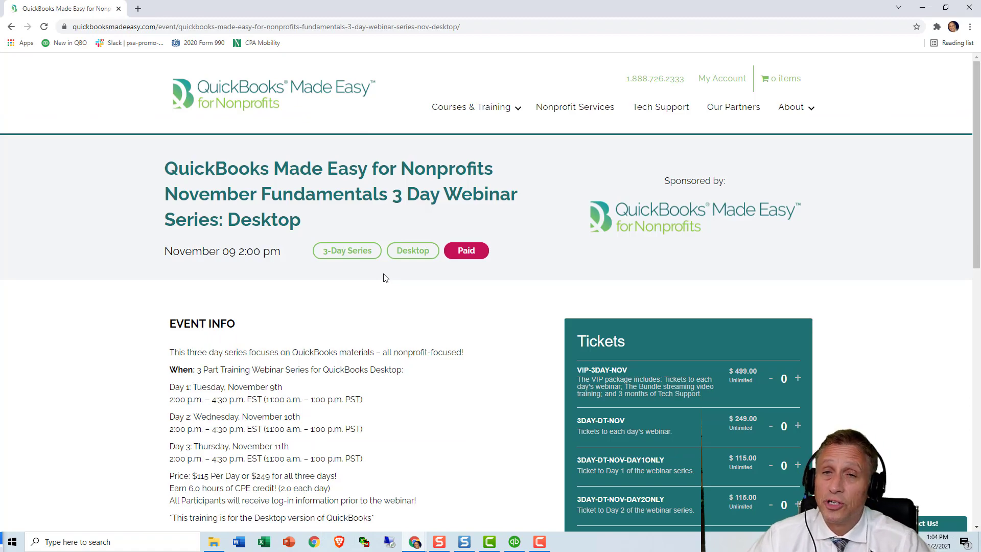
Step: Examine the webinar's schedule, ticket options and event topics, including those for Day 2 and Day 3
scroll(398, 289, down, 4)
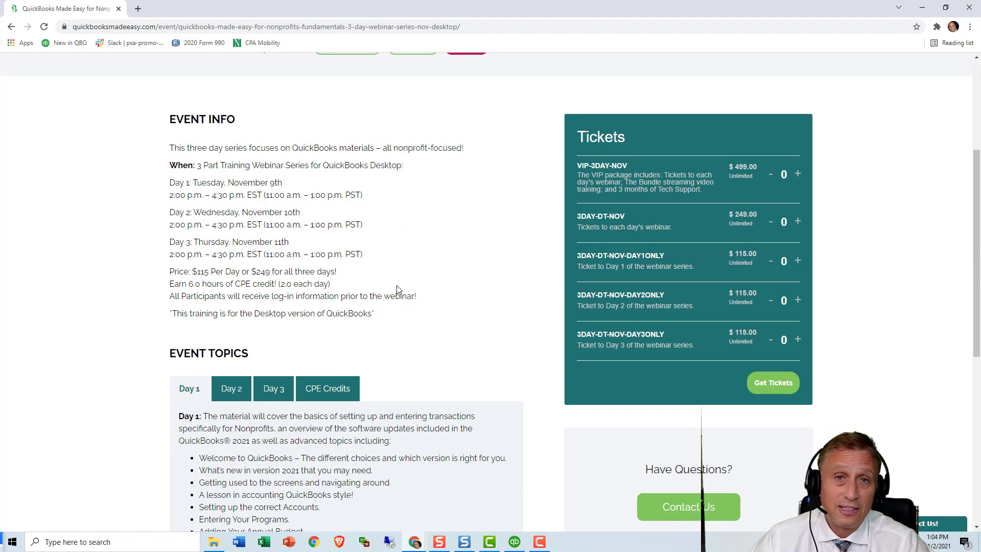
scroll(398, 290, up, 2)
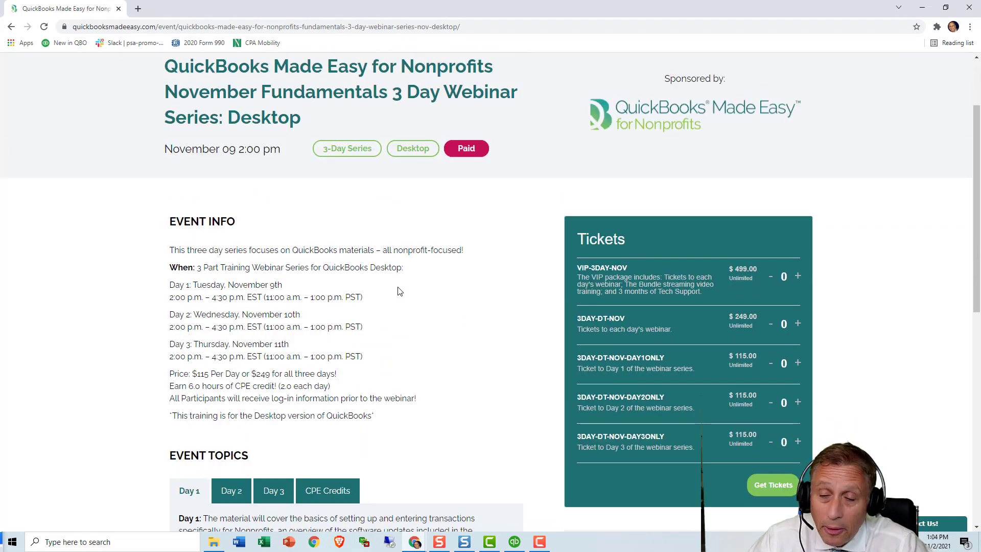
scroll(400, 291, down, 2)
scroll(399, 291, down, 3)
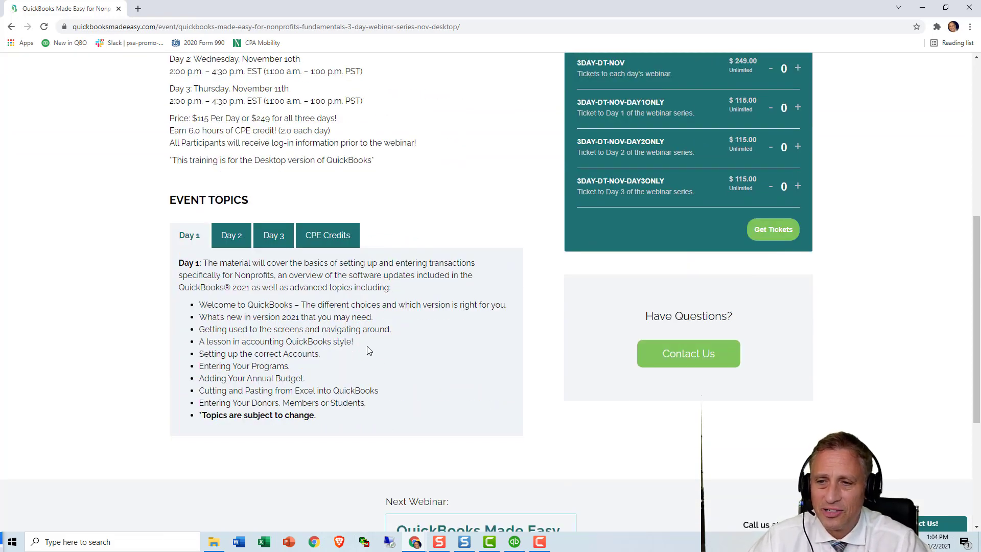
click(231, 236)
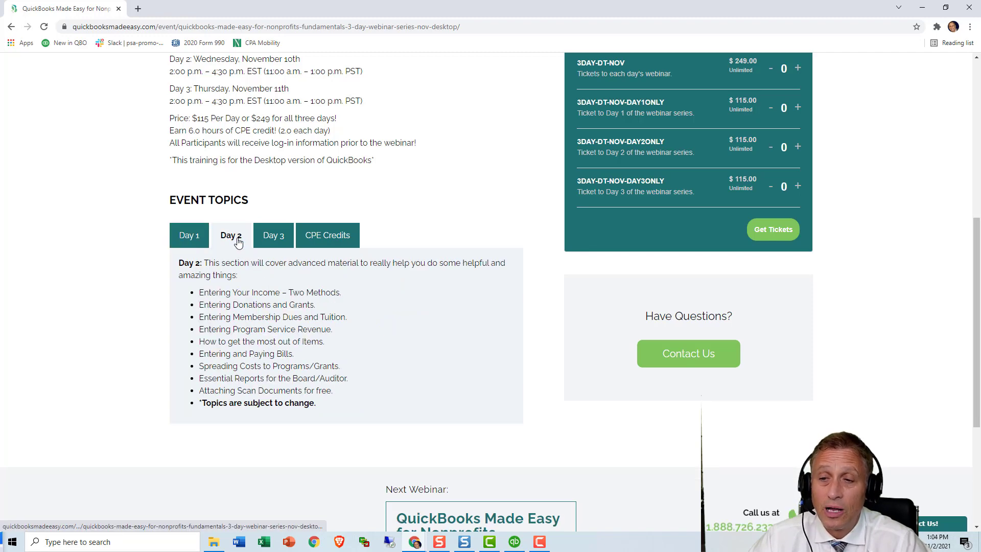
click(268, 237)
scroll(426, 183, up, 4)
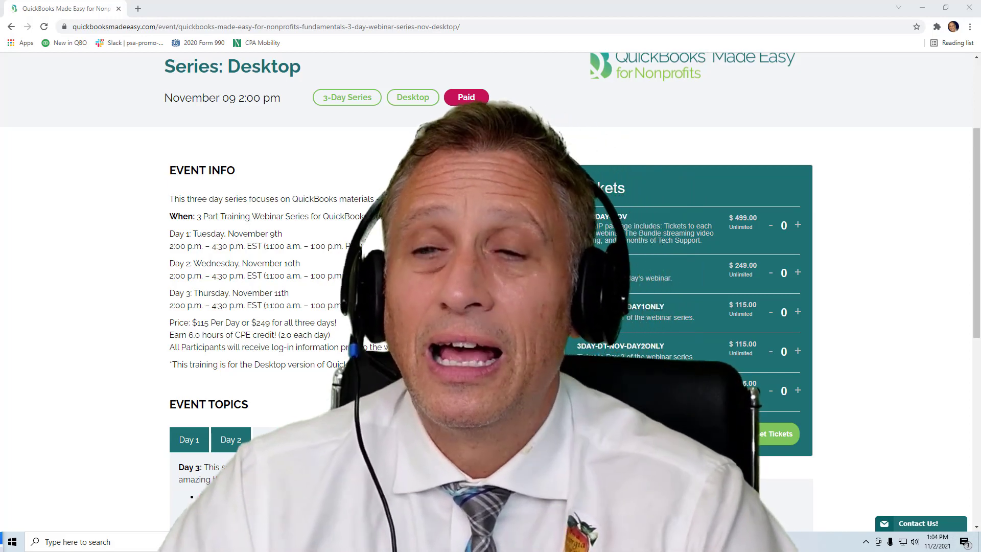
scroll(491, 286, up, 3)
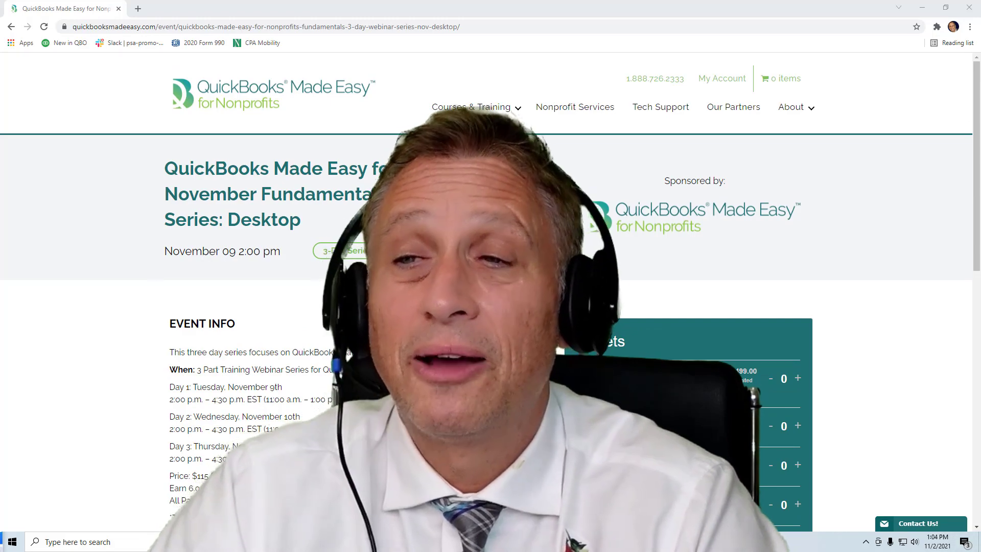